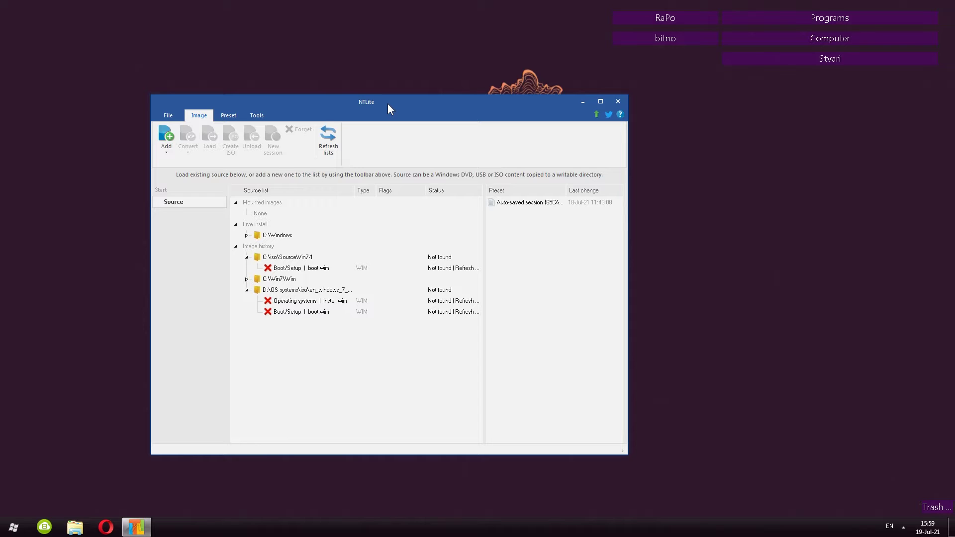
- Shift the NTLite window slightly to the right
left_click_drag(387, 103, 423, 99)
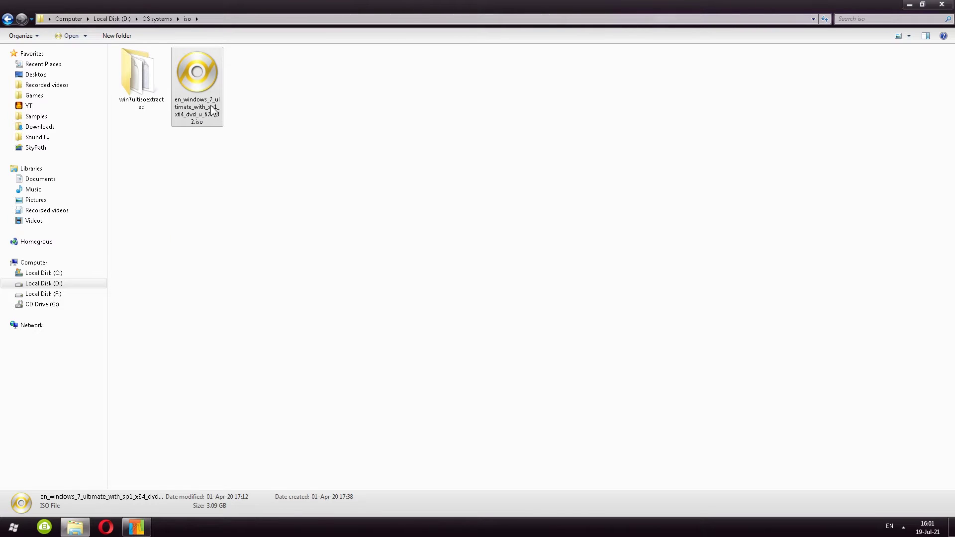
- Look inside the win7ultisoextracted folder next to the ISO, then close Explorer
left_click(147, 85)
right_click(195, 83)
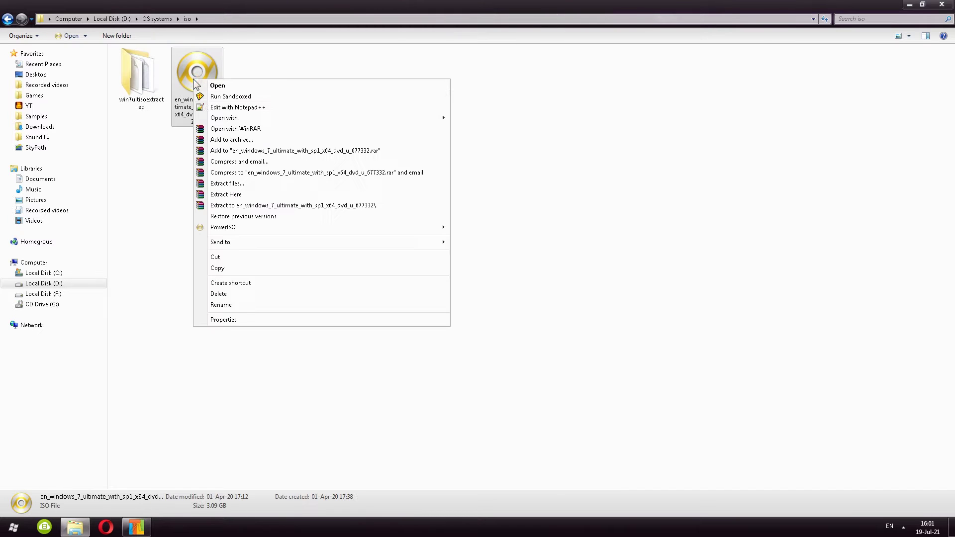
left_click(154, 139)
double_click(140, 71)
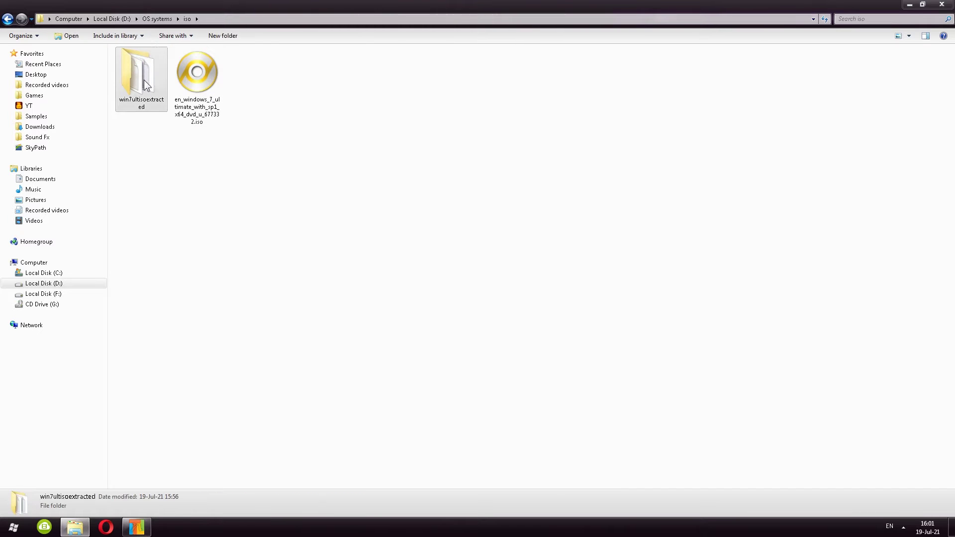
left_click_drag(170, 146, 222, 205)
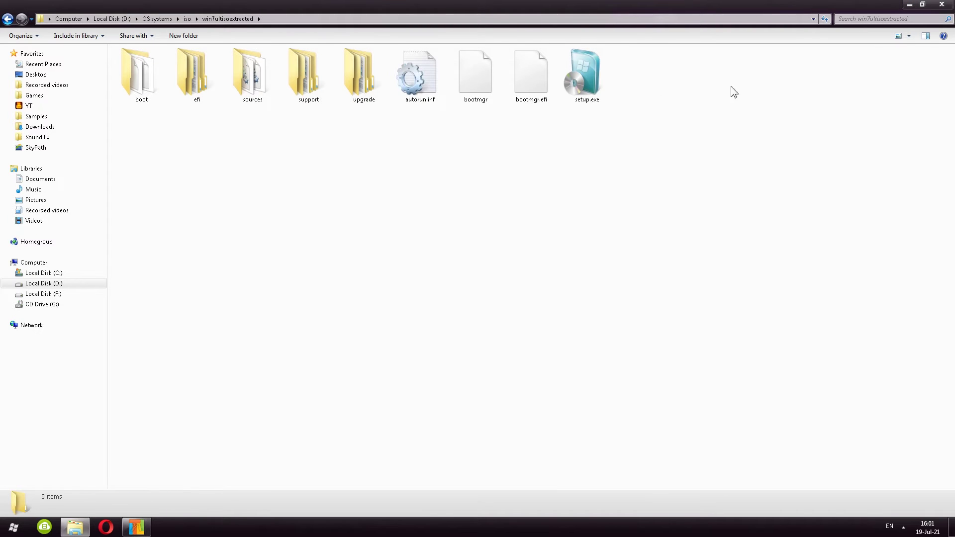
left_click(942, 4)
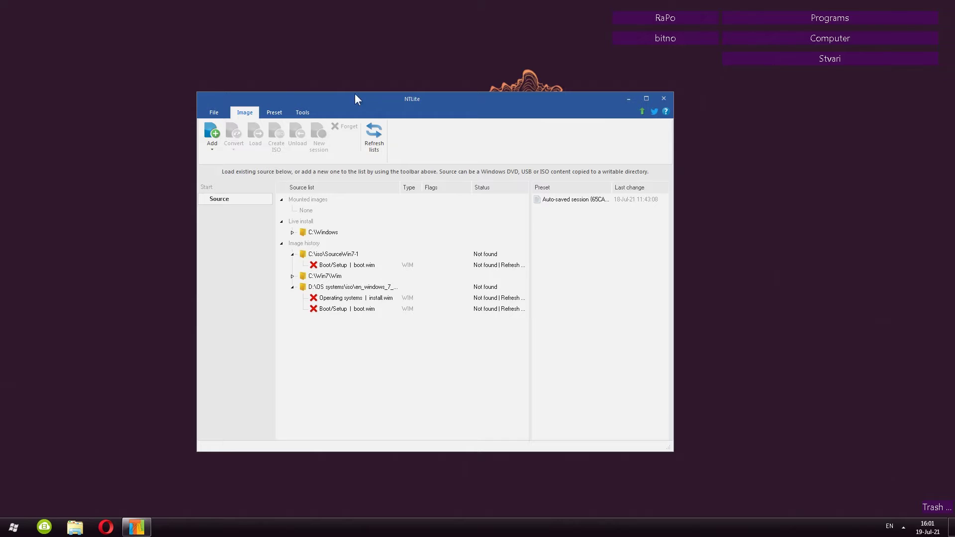
- Add the win7ultisoextracted folder as an Image directory source and select it
left_click(213, 148)
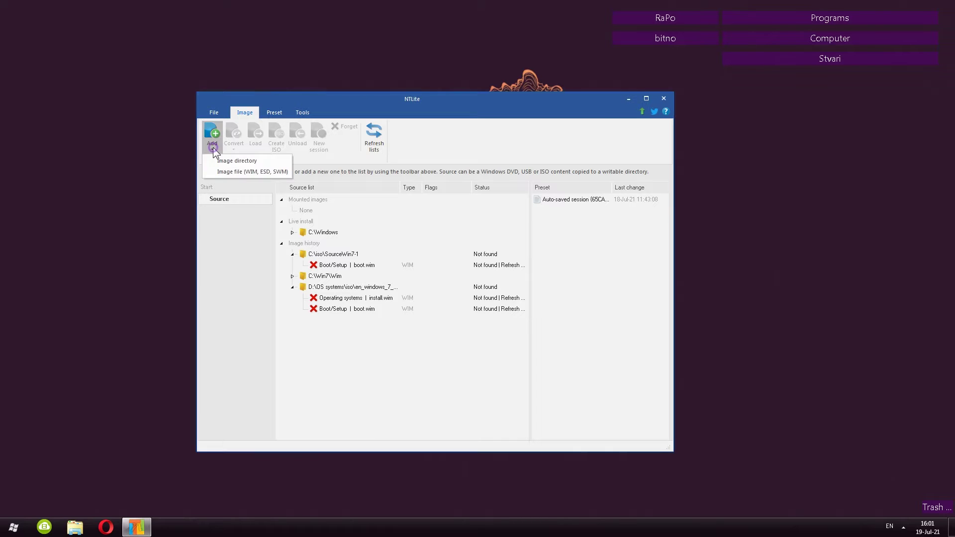
left_click(243, 161)
left_click(438, 202)
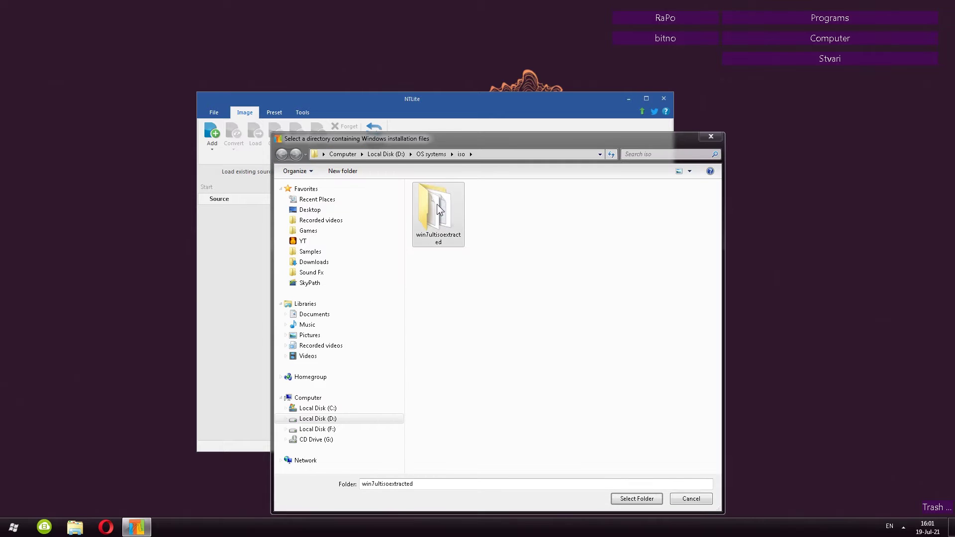
double_click(444, 217)
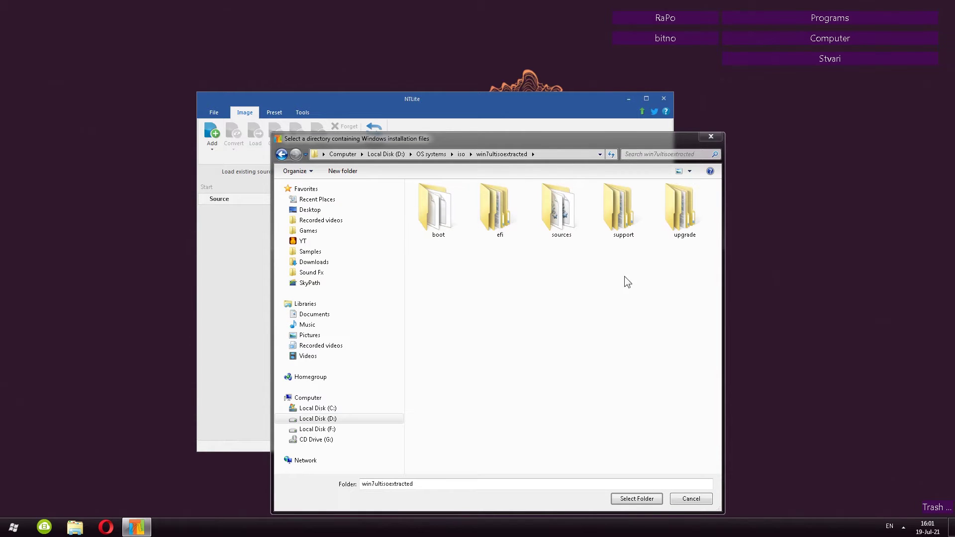
left_click(638, 499)
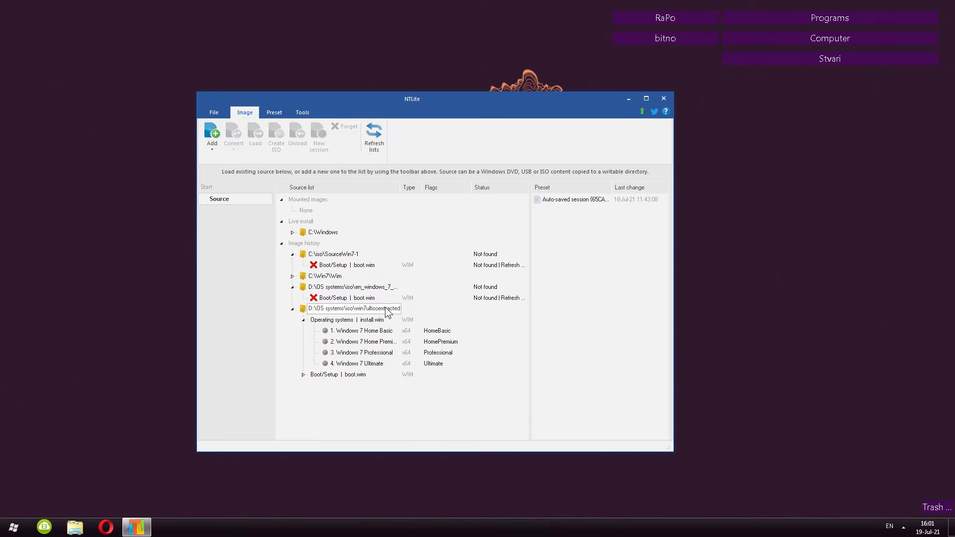
left_click(320, 309)
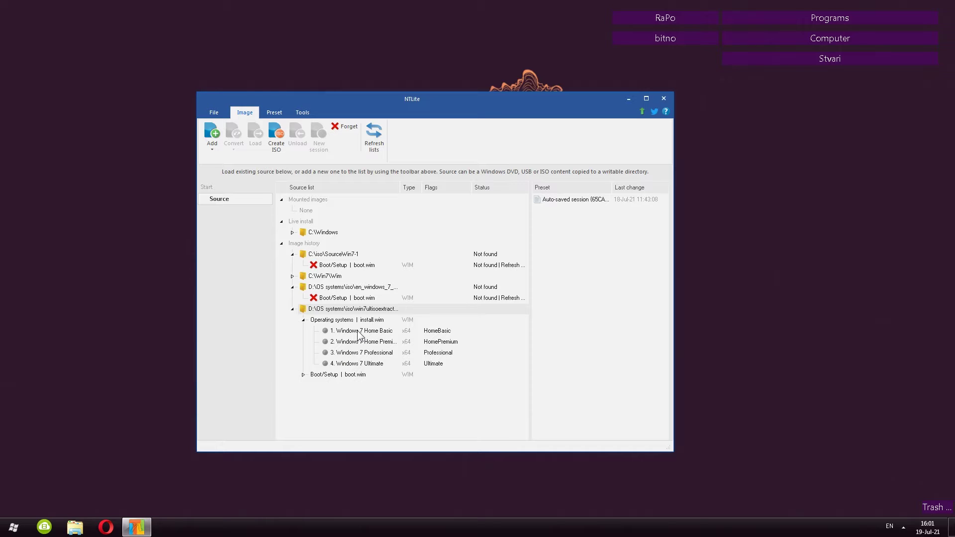
- Select the 4. Windows 7 Ultimate edition and load it for editing
left_click(444, 333)
left_click(438, 342)
left_click(438, 354)
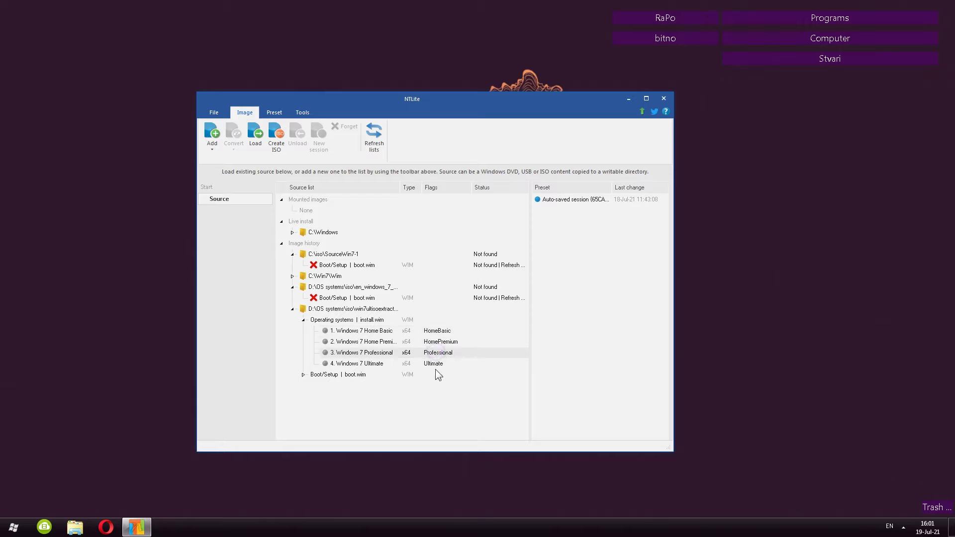
left_click(374, 364)
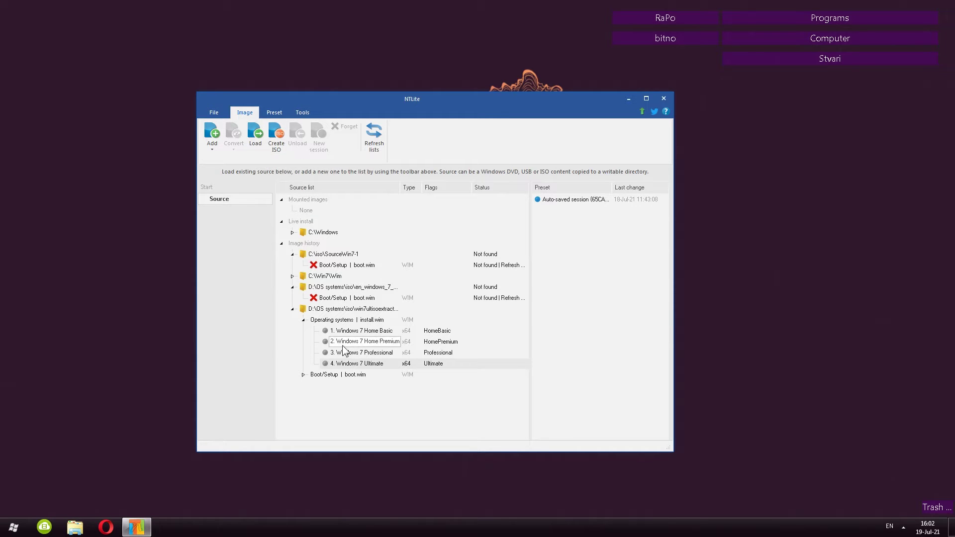
left_click(258, 141)
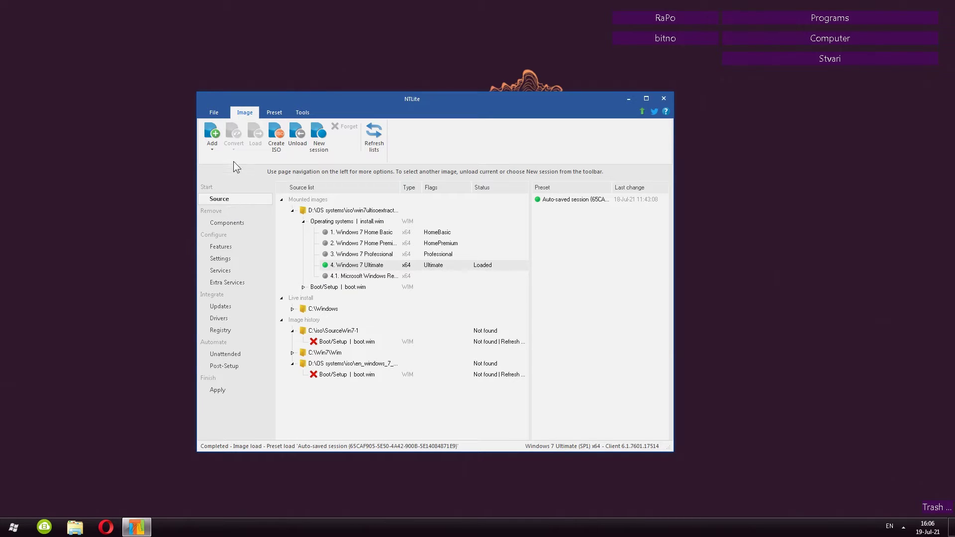
left_click(230, 225)
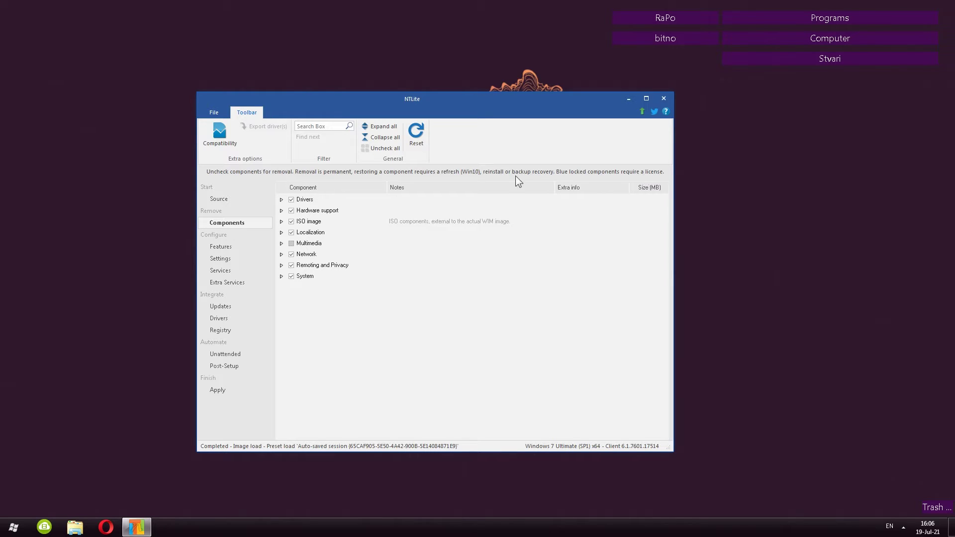
- Expand and collapse the Drivers, Hardware support, ISO image, Network and Localization component groups
left_click(281, 199)
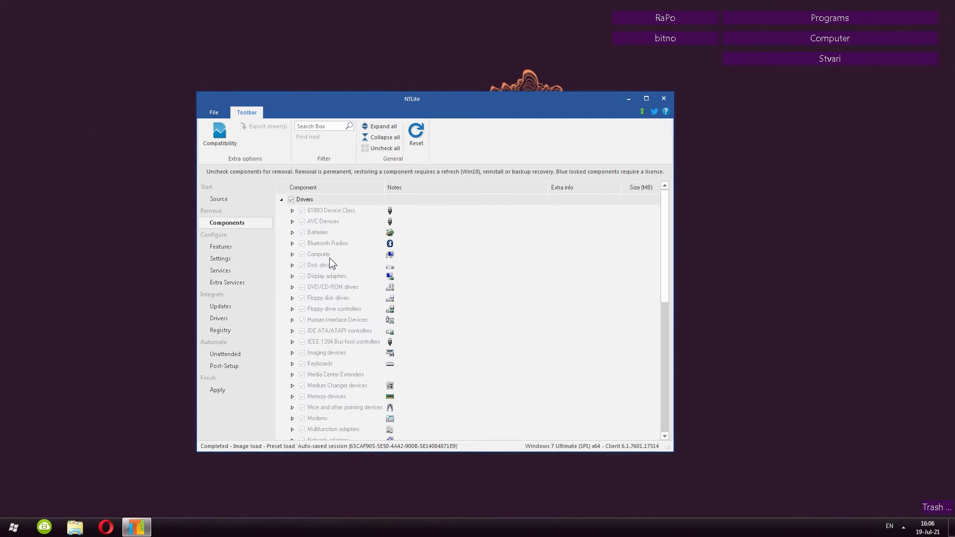
left_click(281, 200)
left_click(281, 211)
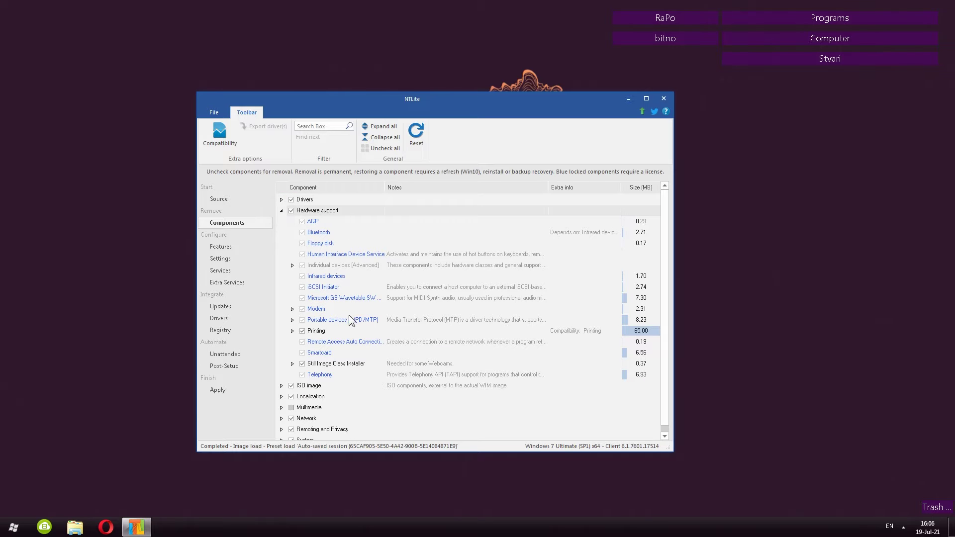
left_click(281, 210)
left_click(281, 222)
left_click(281, 221)
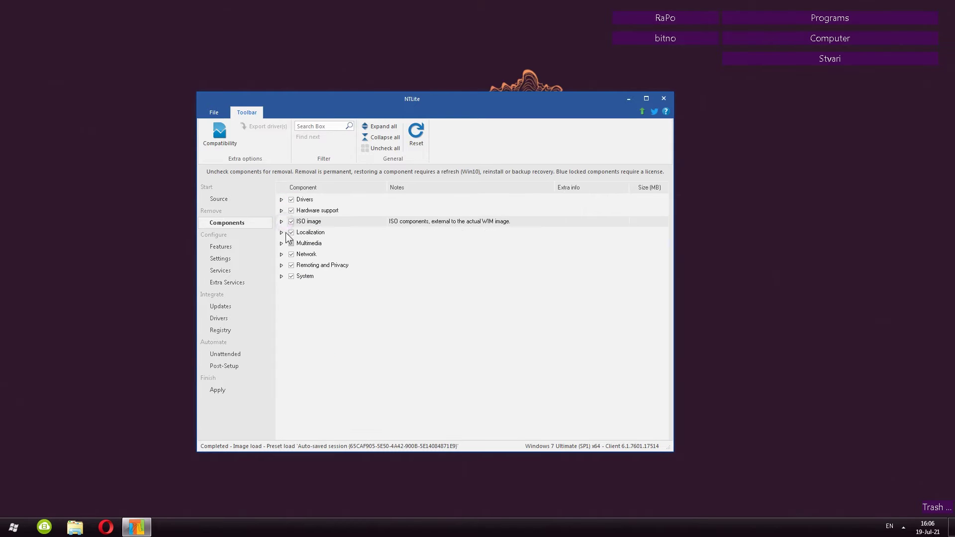
left_click(282, 254)
left_click(282, 254)
left_click(281, 232)
left_click(282, 232)
- Expand Multimedia and tick Sample media (115 MB) so it stays in the image
left_click(282, 243)
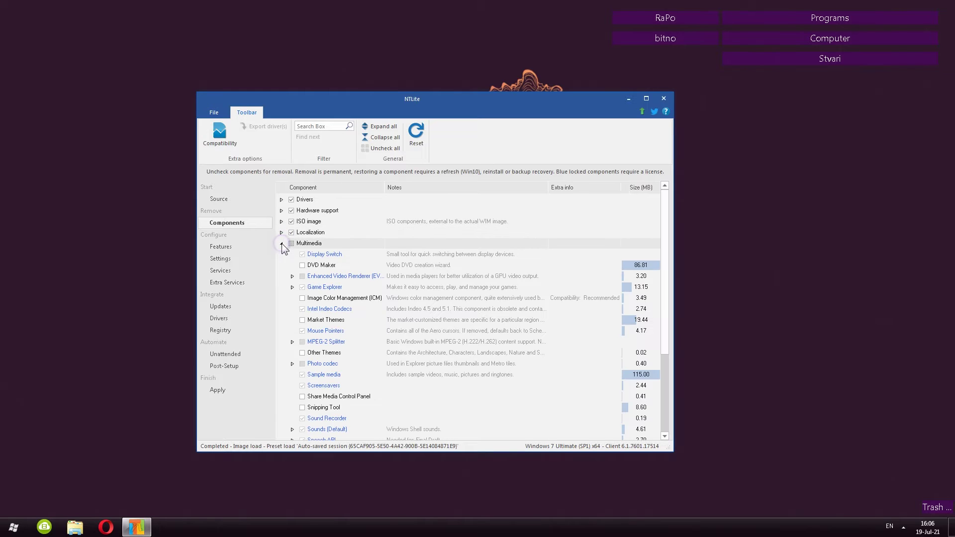
scroll(336, 269, "down", 1)
scroll(338, 267, "down", 2)
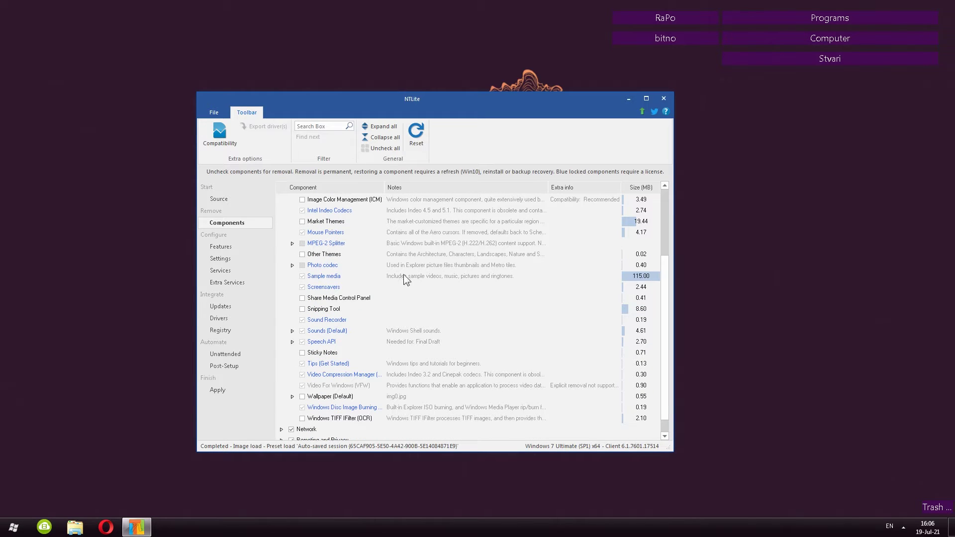
left_click(641, 276)
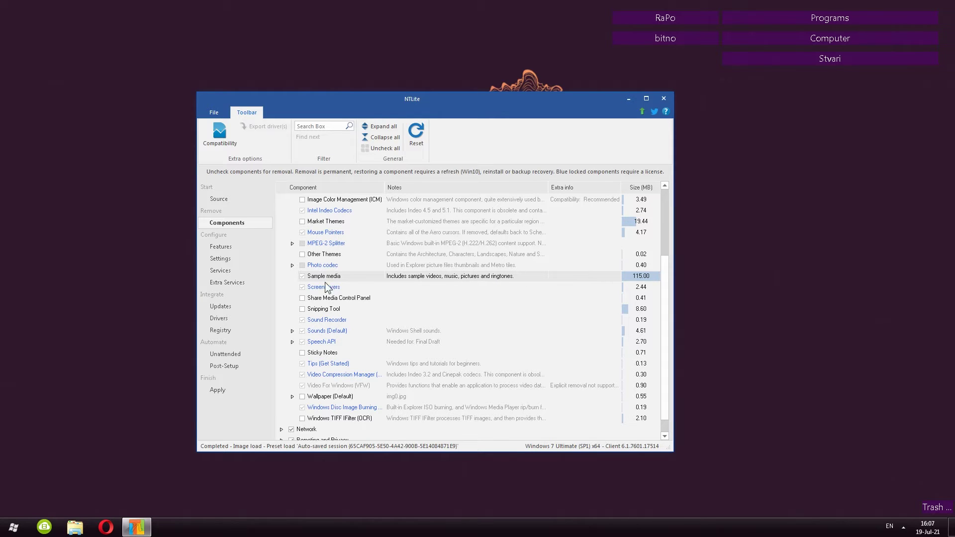
left_click(303, 276)
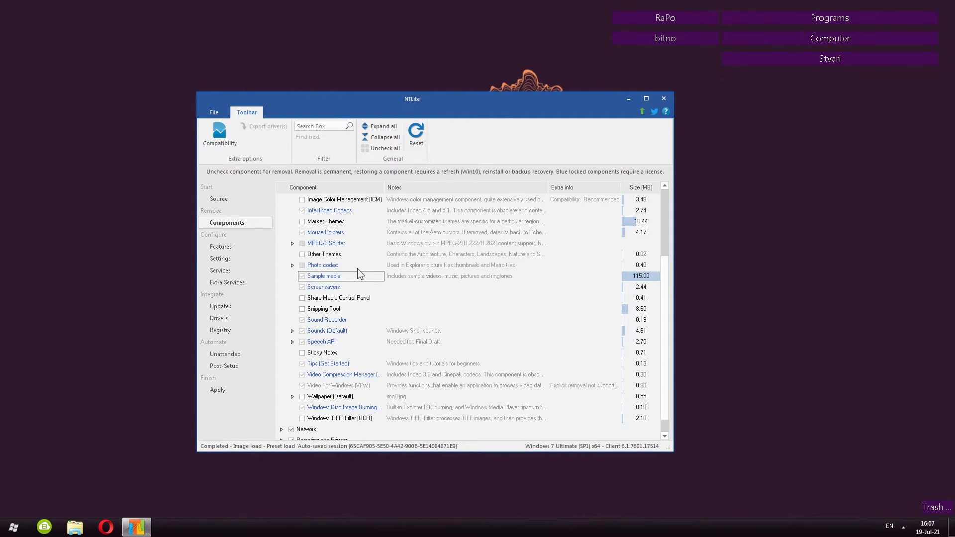
scroll(357, 267, "up", 3)
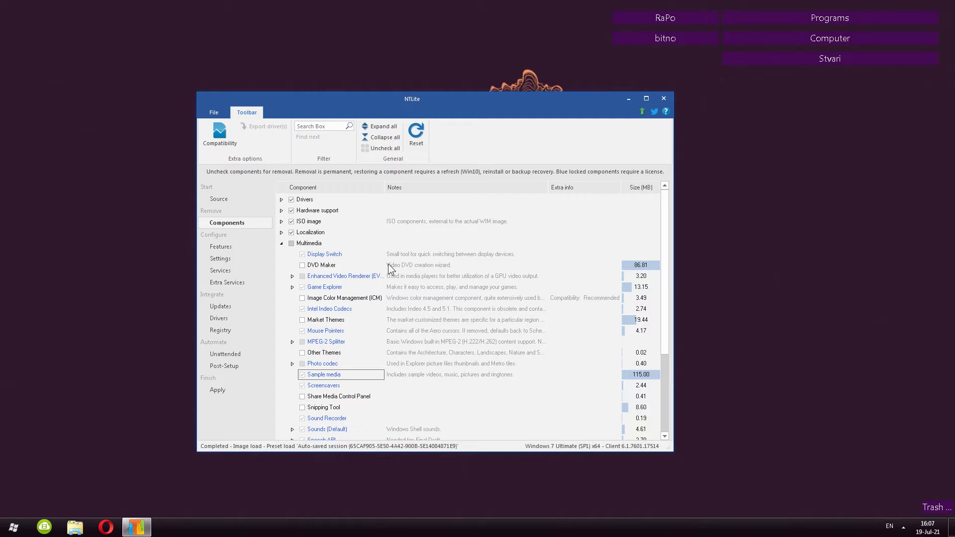
- Collapse Multimedia and scroll through the Network component group
left_click(282, 243)
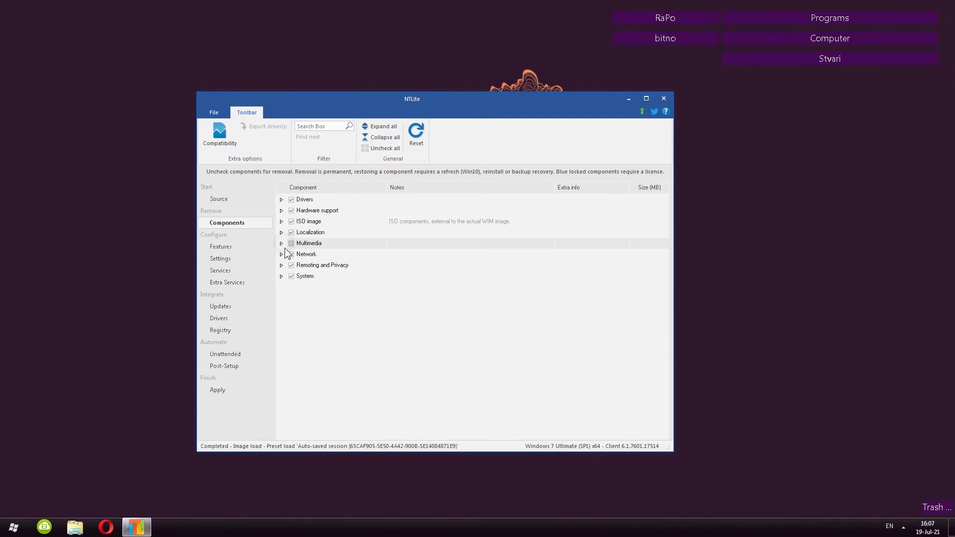
left_click(281, 254)
scroll(394, 279, "down", 5)
scroll(393, 268, "up", 4)
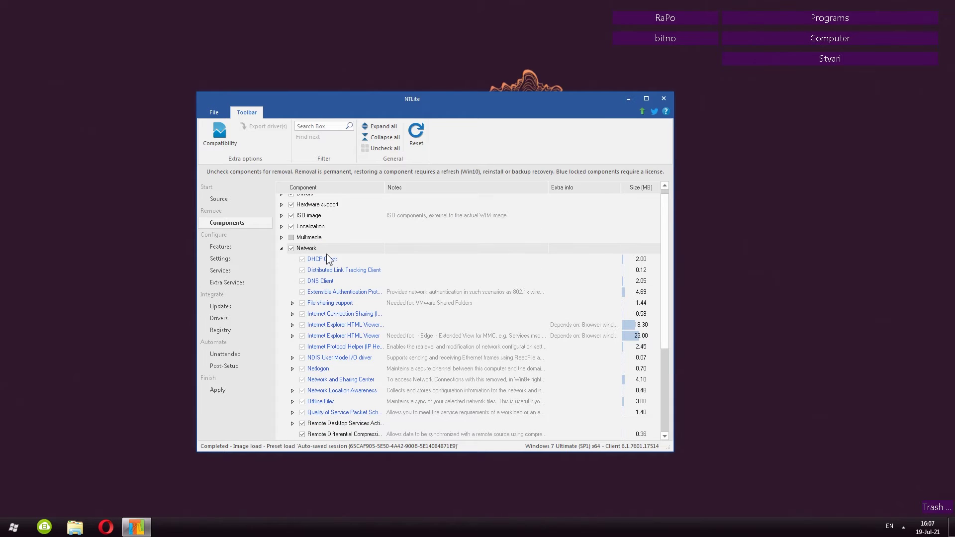
scroll(326, 254, "down", 4)
scroll(318, 294, "up", 4)
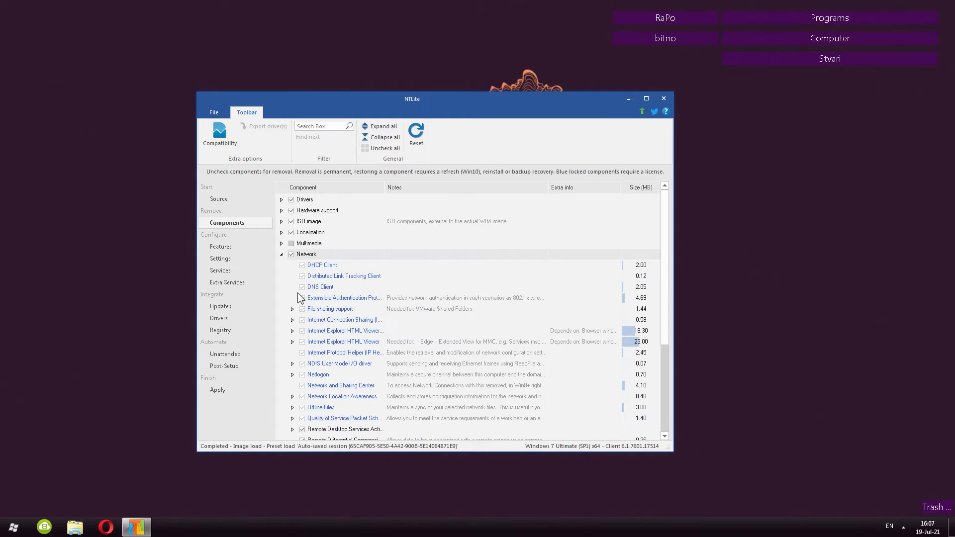
left_click(281, 255)
- Review the Remoting and Privacy and System component groups
left_click(281, 265)
scroll(328, 299, "down", 1)
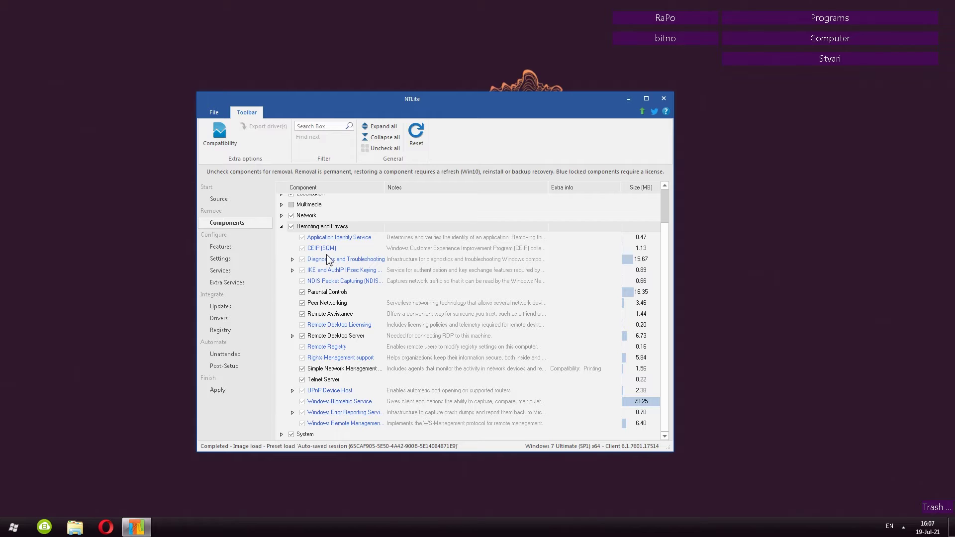
left_click(281, 227)
left_click(282, 276)
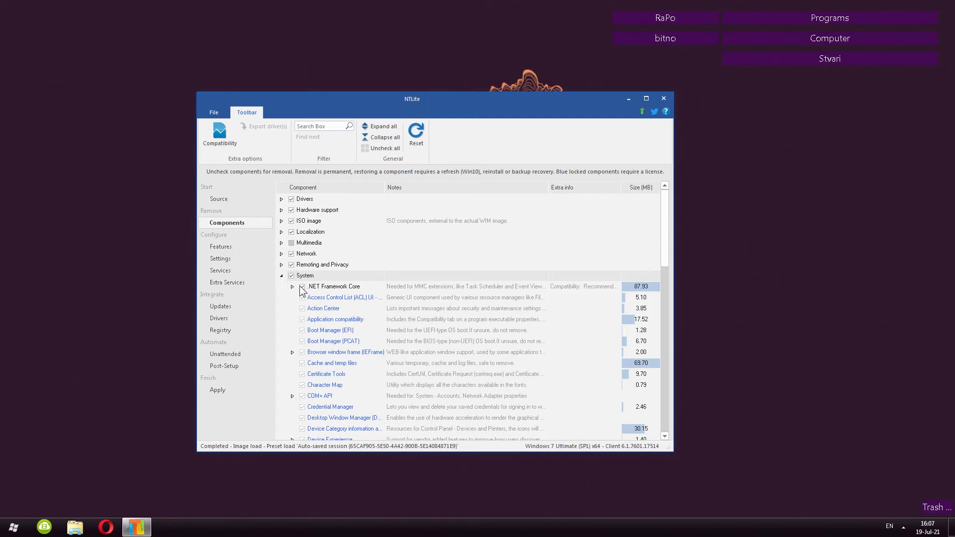
scroll(302, 284, "down", 5)
scroll(301, 284, "up", 4)
scroll(338, 244, "down", 12)
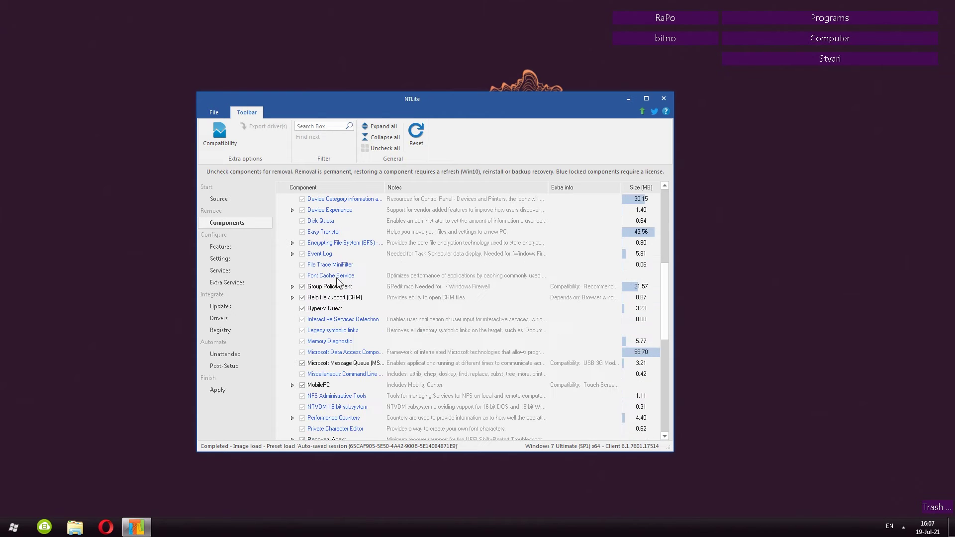
scroll(337, 242, "up", 4)
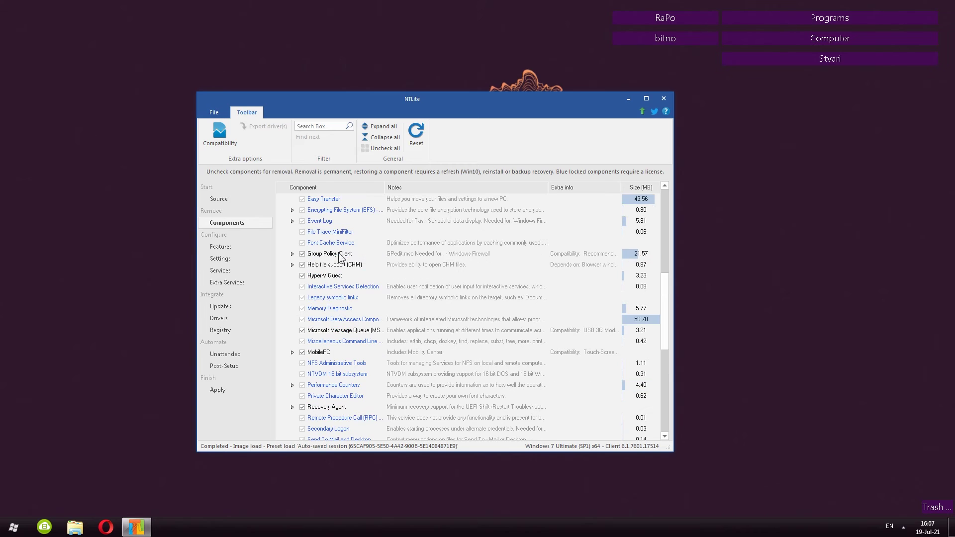
left_click(220, 246)
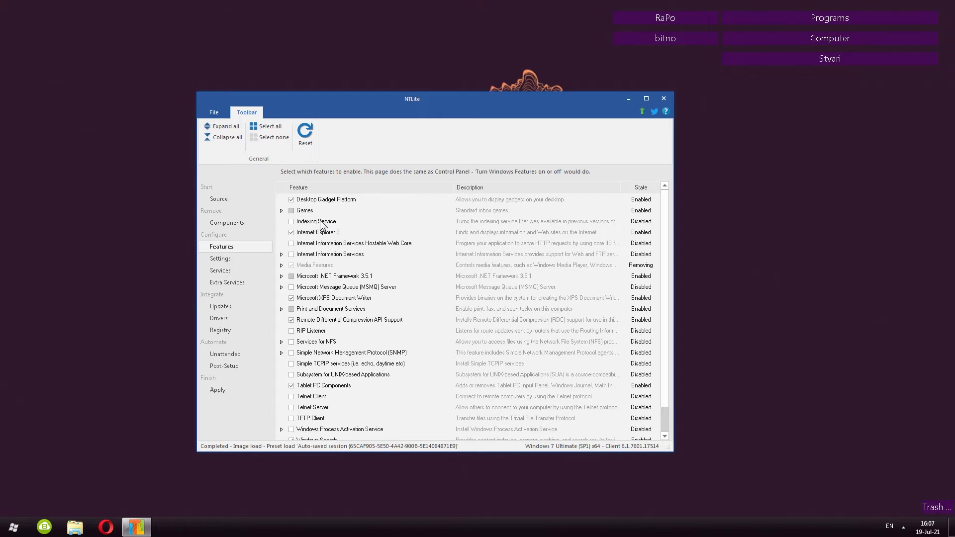
- Expand Games and uncheck every game feature except Solitaire
left_click(282, 211)
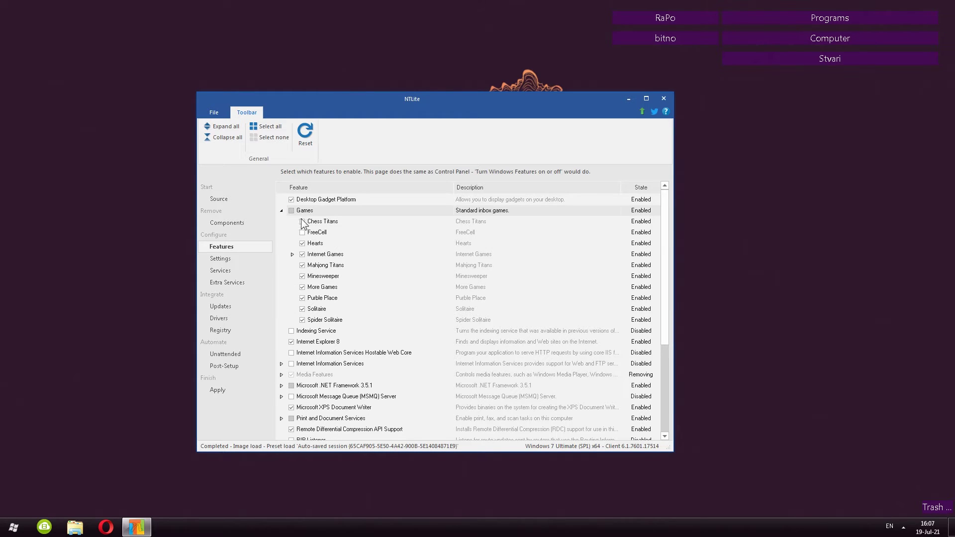
left_click(291, 210)
left_click(291, 211)
key("s")
key("space")
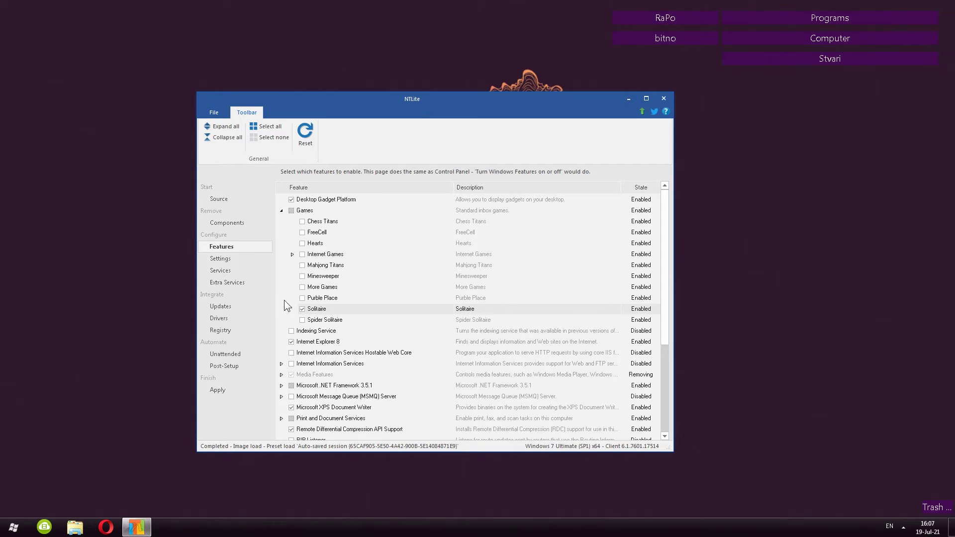
left_click(221, 261)
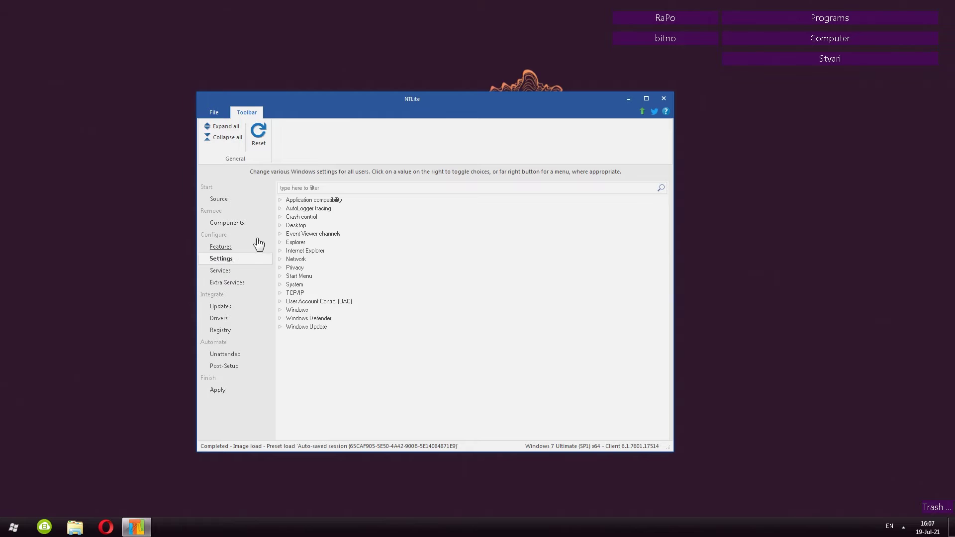
- Browse the Application compatibility and AutoLogger tracing settings, then expand Desktop settings
left_click(280, 200)
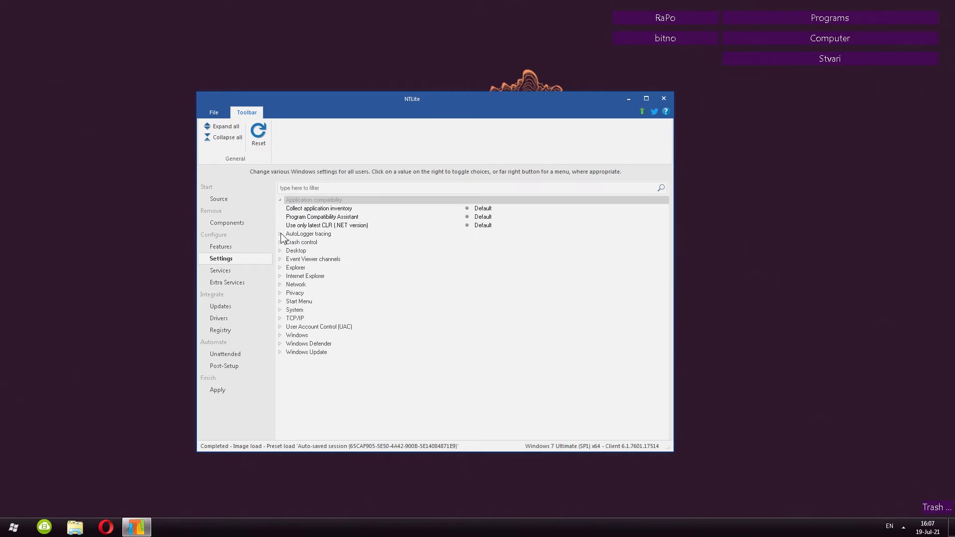
left_click(280, 234)
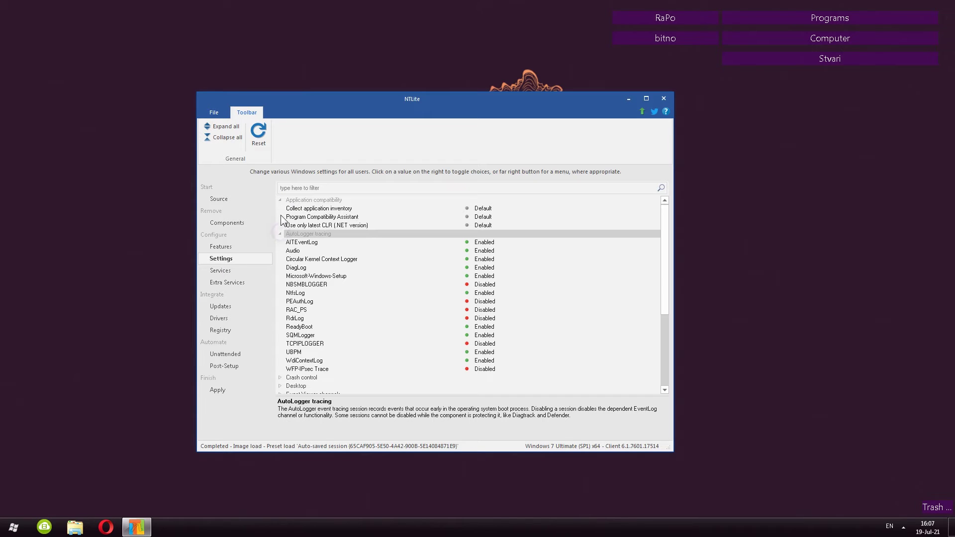
left_click(302, 242)
left_click(316, 300)
left_click(313, 276)
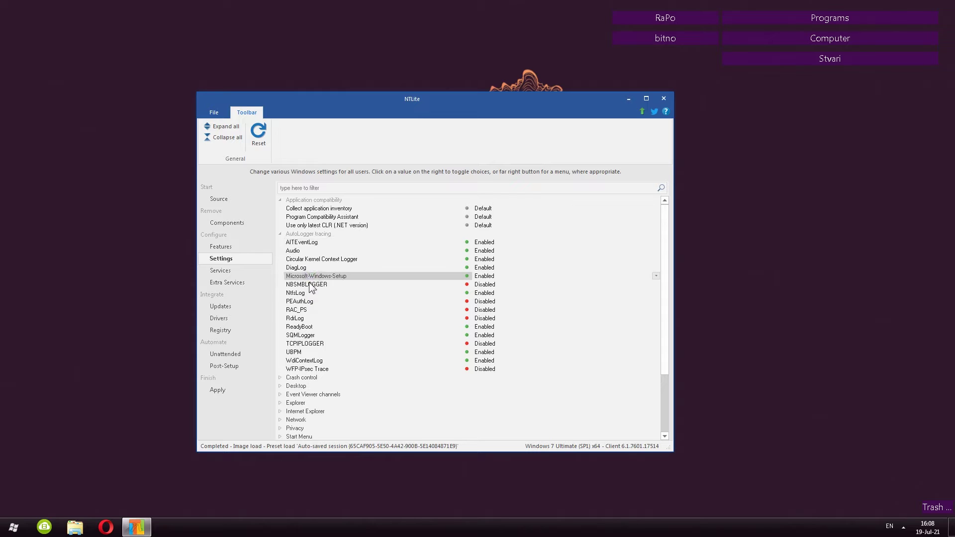
left_click(309, 285)
left_click(301, 318)
left_click(297, 234)
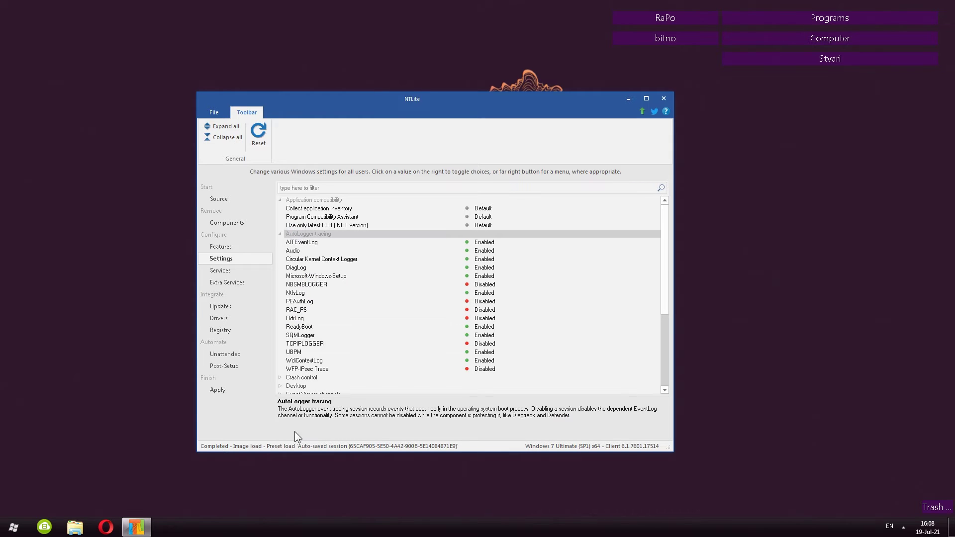
left_click(280, 234)
left_click(280, 250)
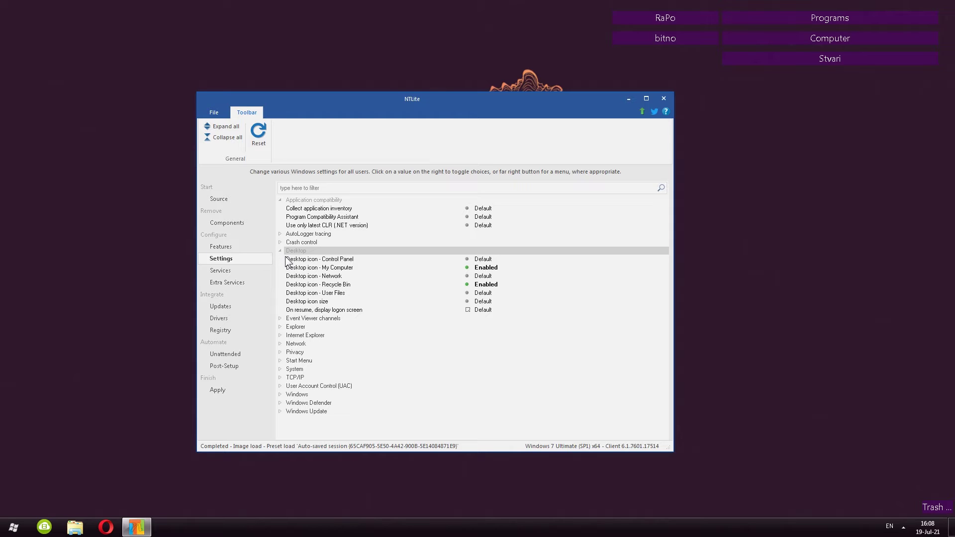
left_click(338, 269)
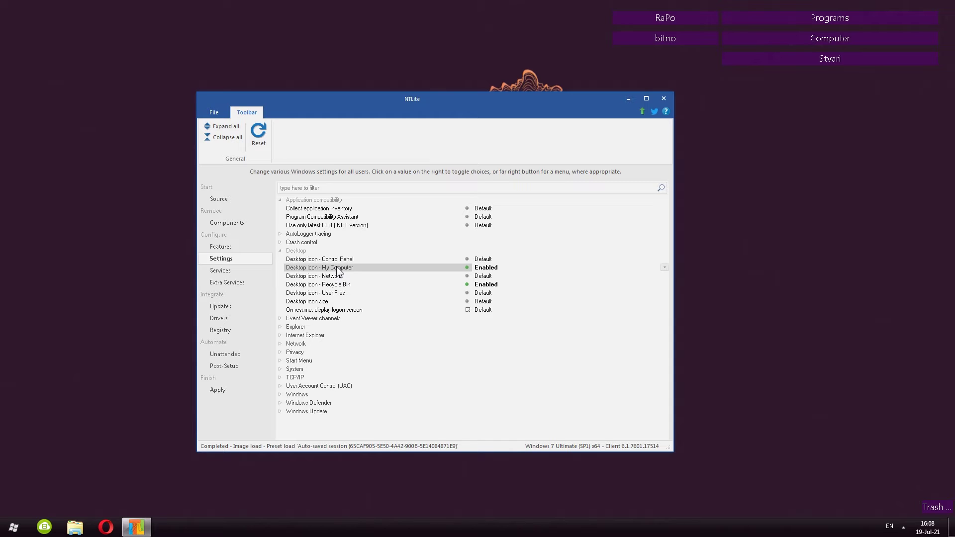
left_click(13, 527)
right_click(147, 214)
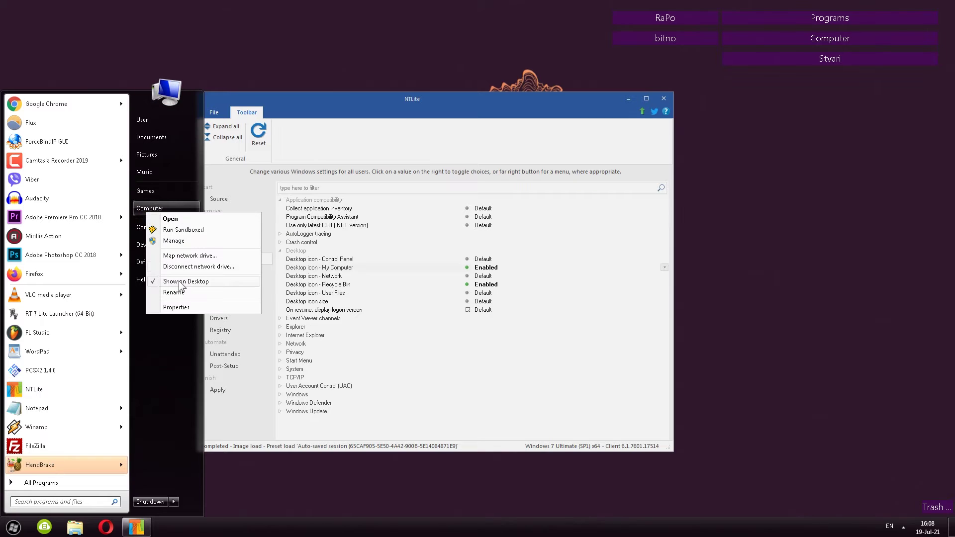
left_click(363, 107)
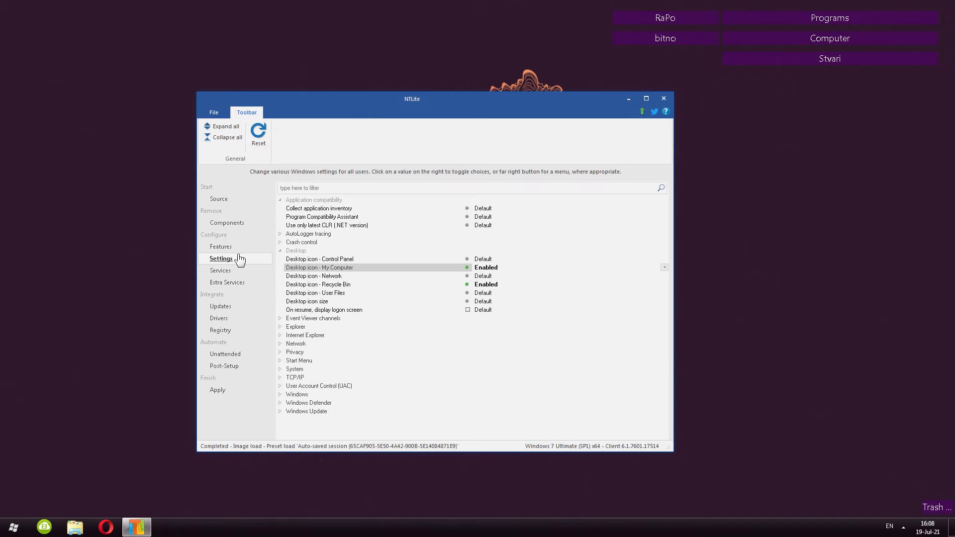
left_click(664, 267)
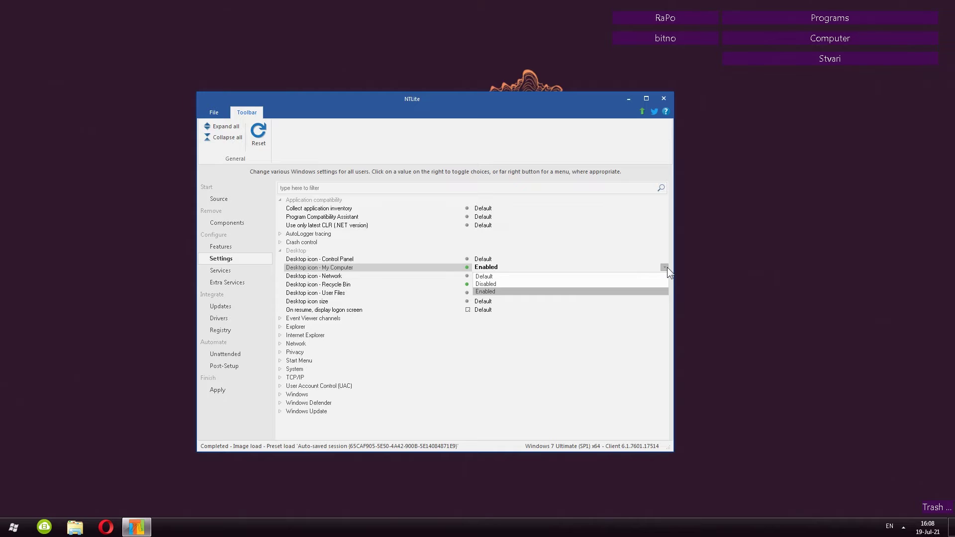
- Keep the My Computer desktop icon Enabled and look over the Event Viewer channels
left_click(487, 292)
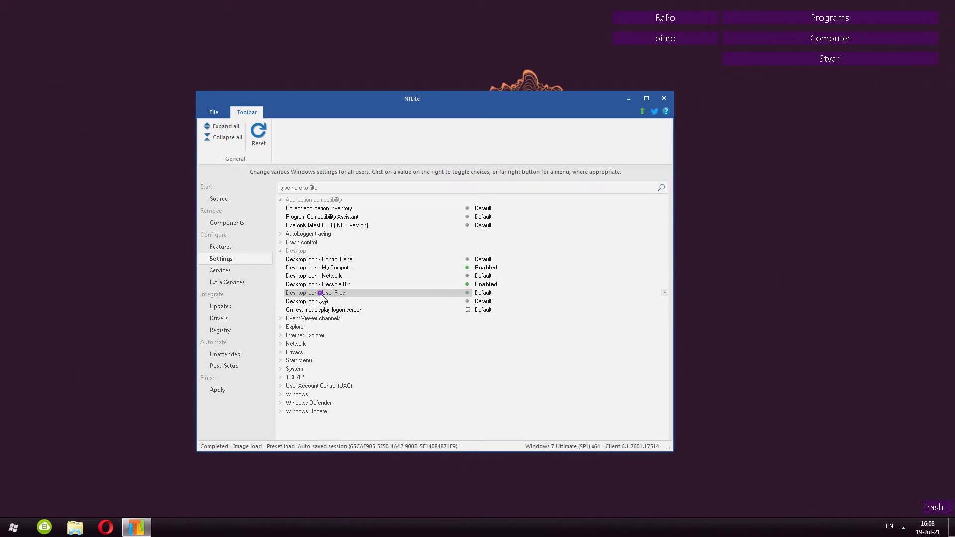
left_click(281, 318)
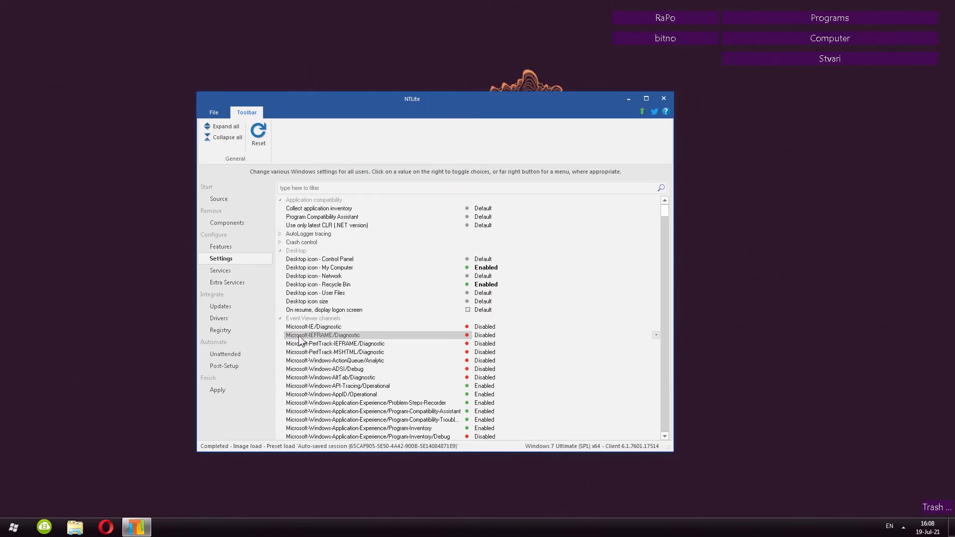
scroll(319, 323, "down", 1)
scroll(328, 378, "down", 2)
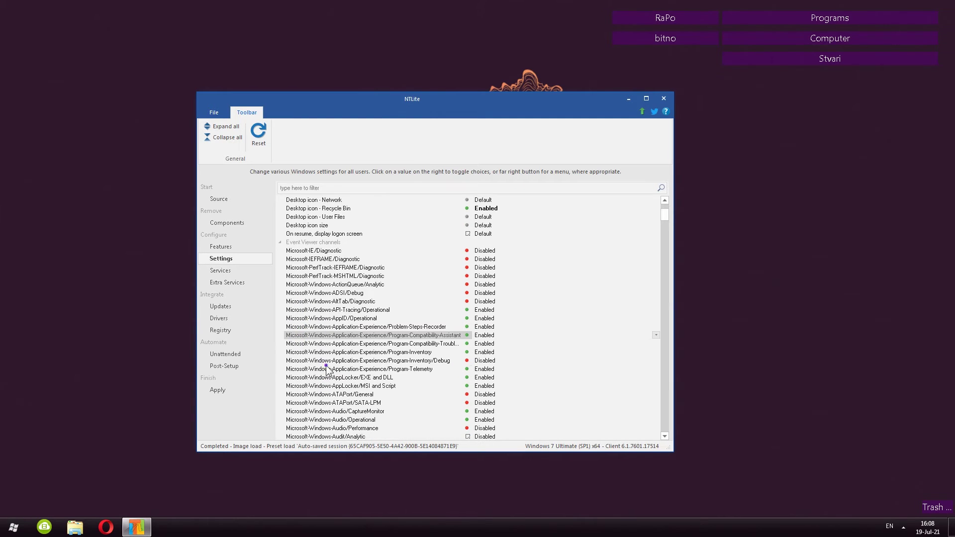
scroll(317, 306, "up", 2)
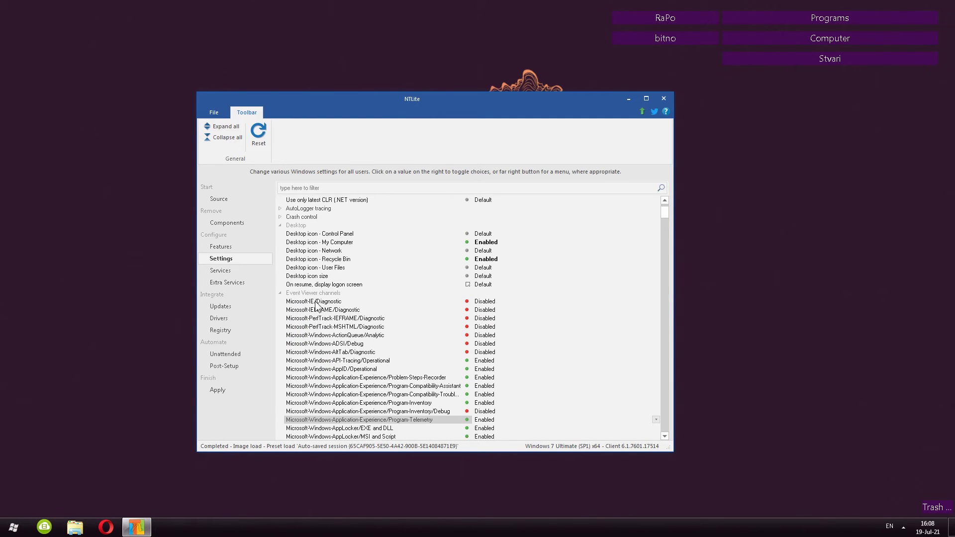
left_click(280, 292)
left_click(277, 226)
left_click(243, 271)
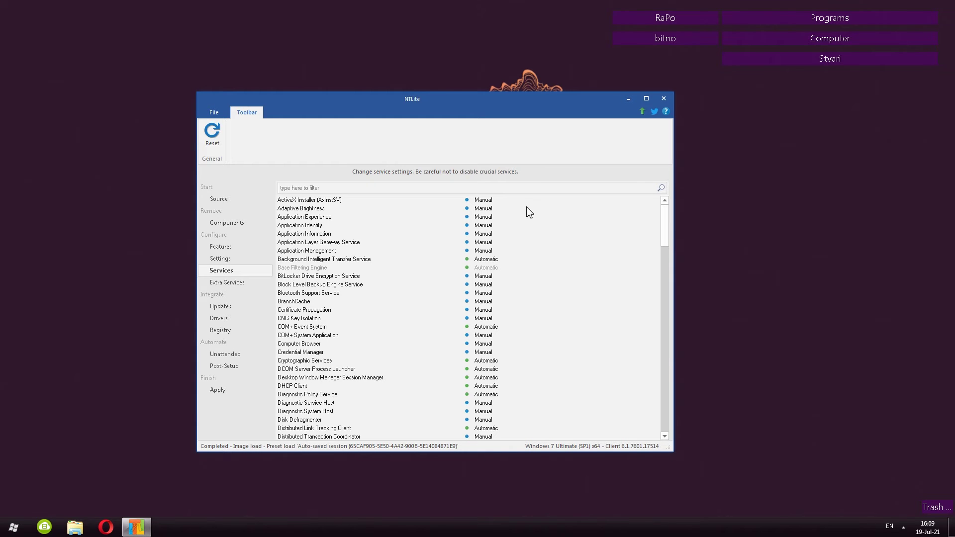
left_click_drag(667, 231, 657, 155)
double_click(489, 209)
left_click(635, 208)
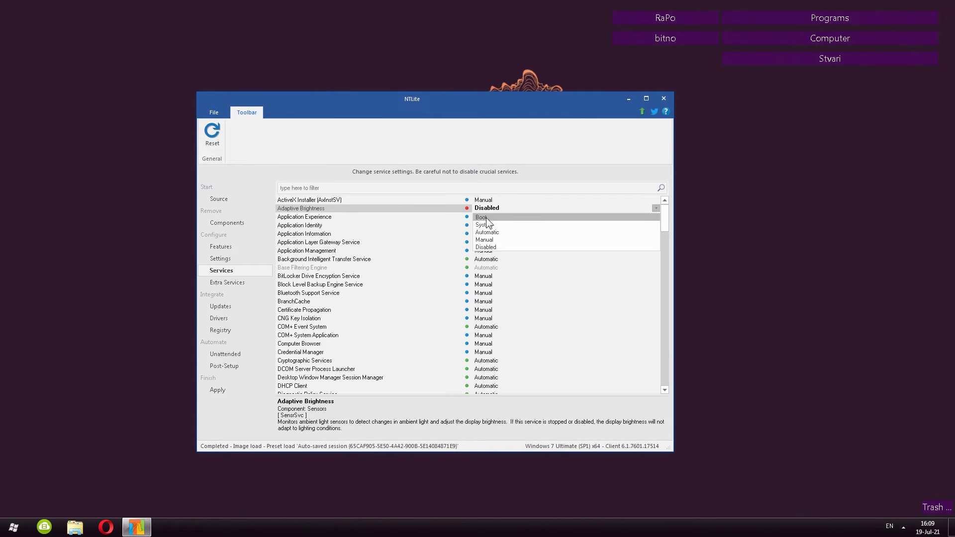
left_click(491, 162)
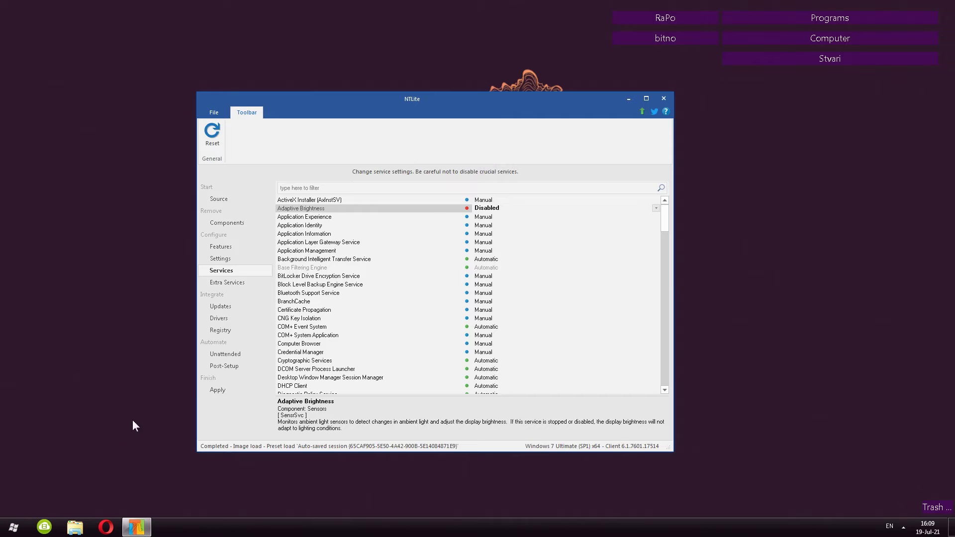
right_click(298, 210)
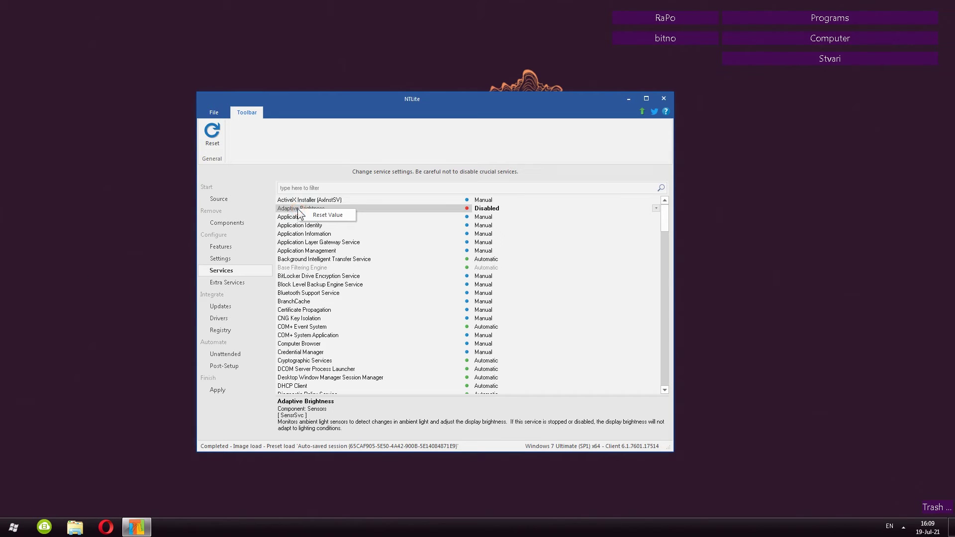
left_click(326, 215)
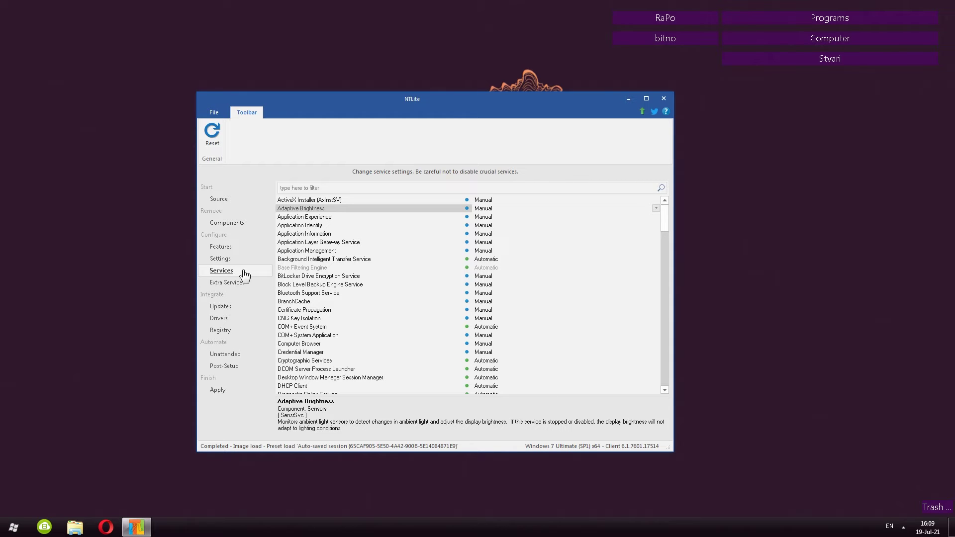
left_click(229, 283)
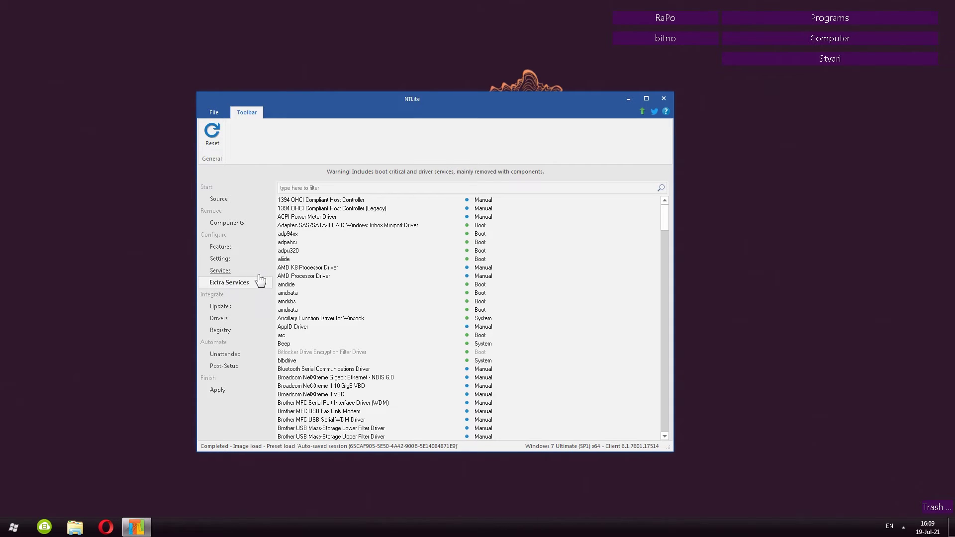
- Scroll through the Extra Services driver list, then bring up the Updates page
left_click_drag(665, 219, 666, 239)
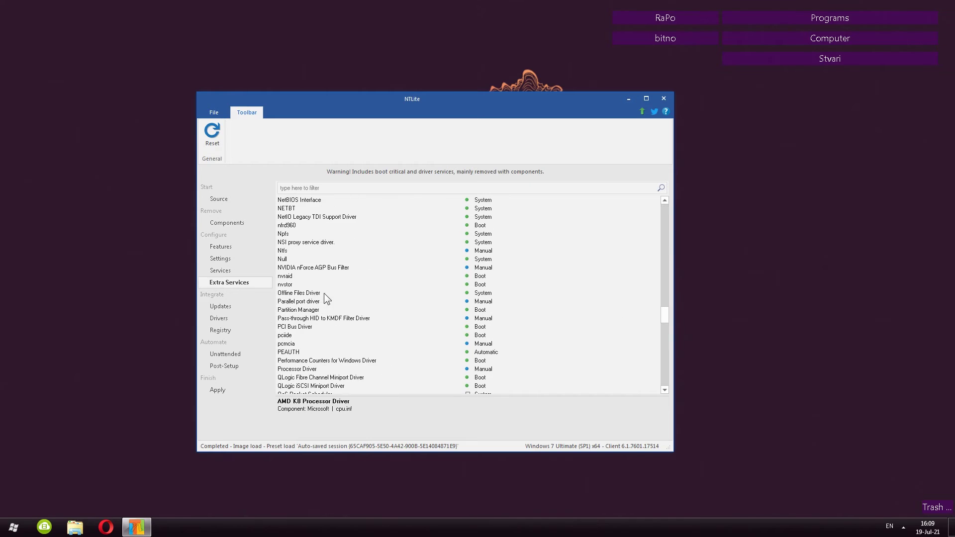
left_click(231, 308)
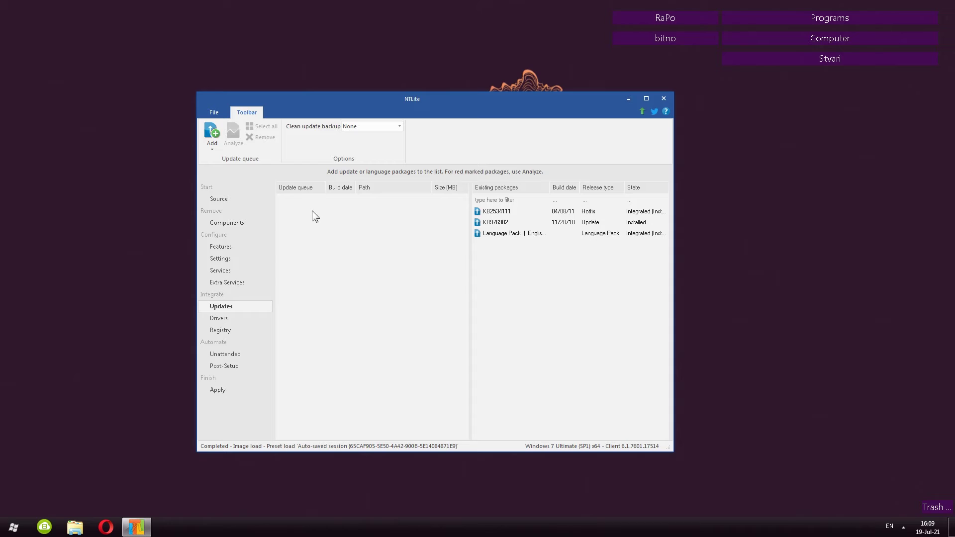
- Check the Drivers page, then show the Registry page with the image's SOFTWARE, SYSTEM and user hives
left_click(240, 319)
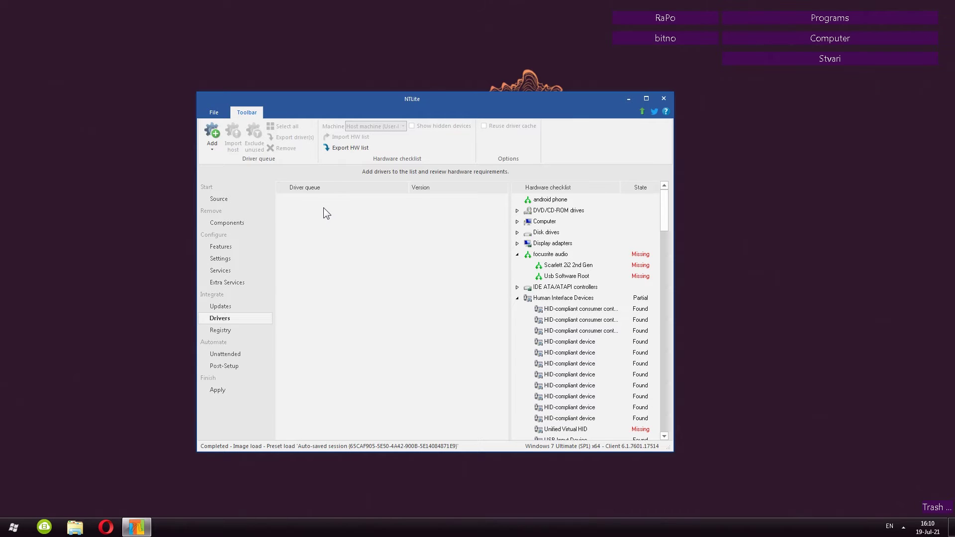
left_click(241, 330)
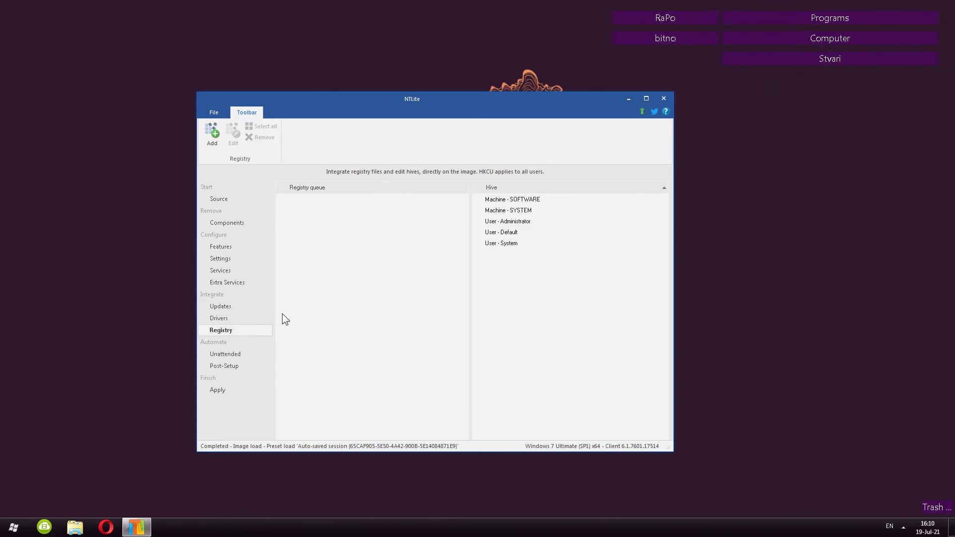
- Load the Machine - SOFTWARE hive in Registry Editor, close it, and go to the Unattended page
double_click(518, 200)
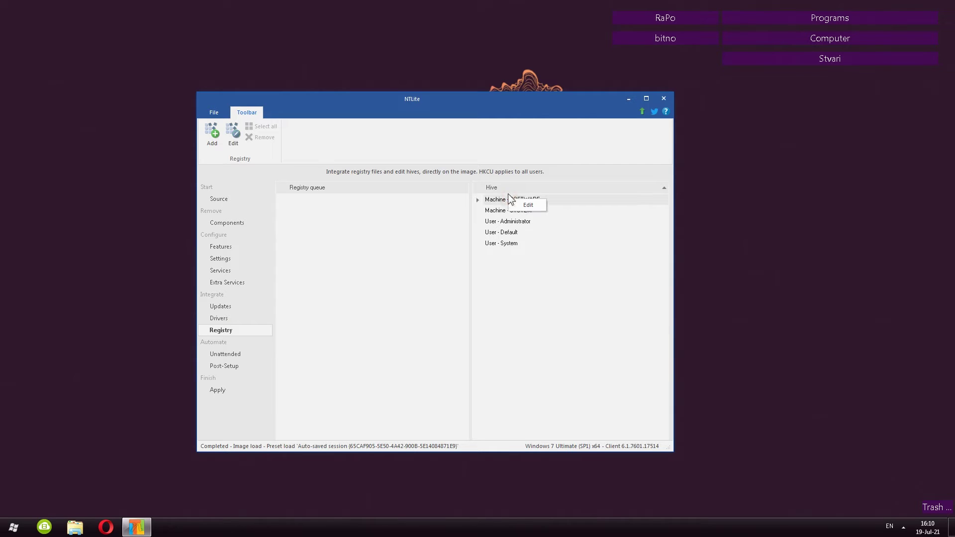
left_click(528, 322)
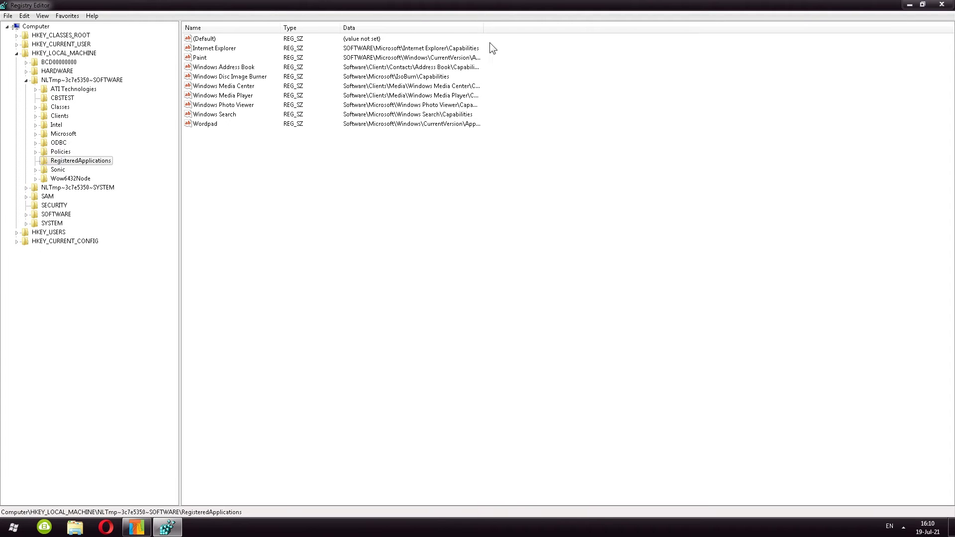
left_click(941, 4)
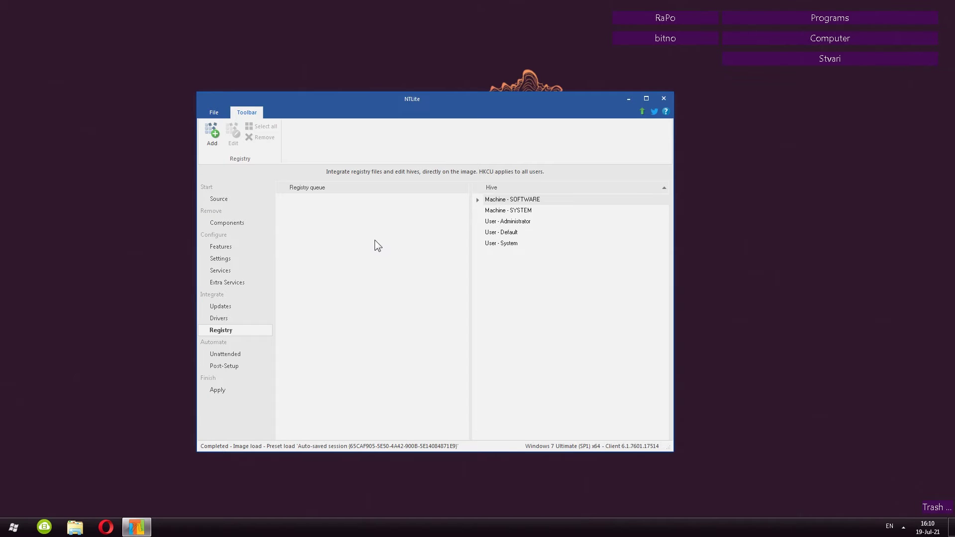
left_click(233, 356)
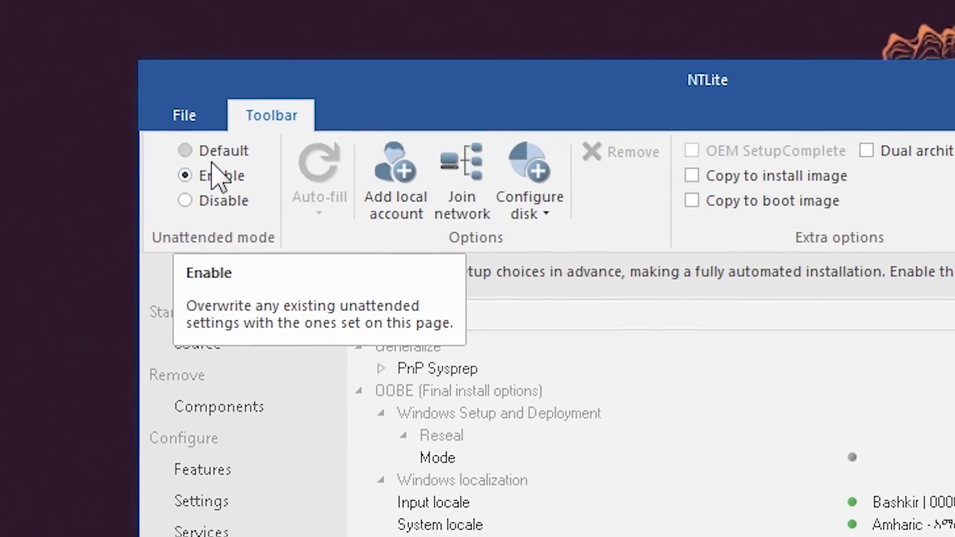
- Keep unattended mode Enabled and leave Skip auto activation set to true
left_click(219, 152)
left_click(219, 176)
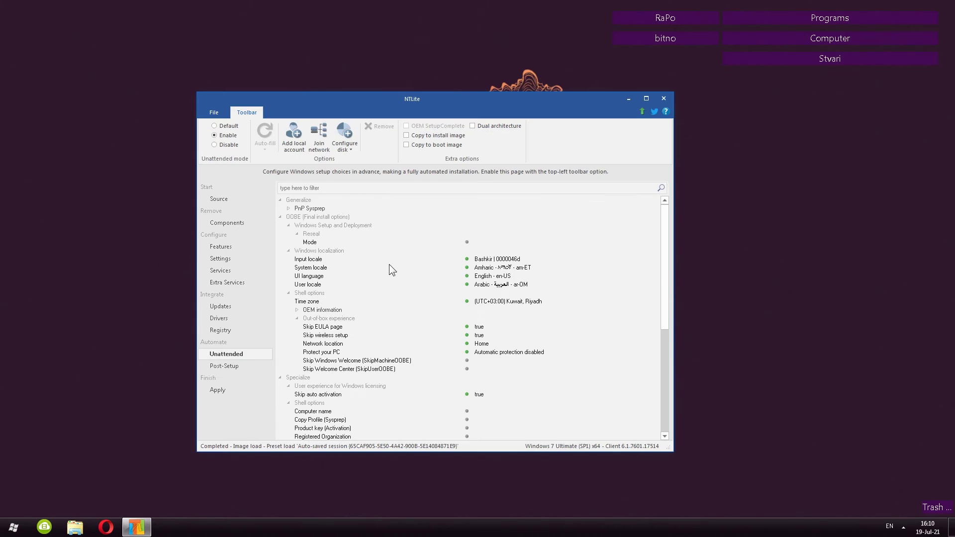
left_click_drag(664, 277, 664, 295)
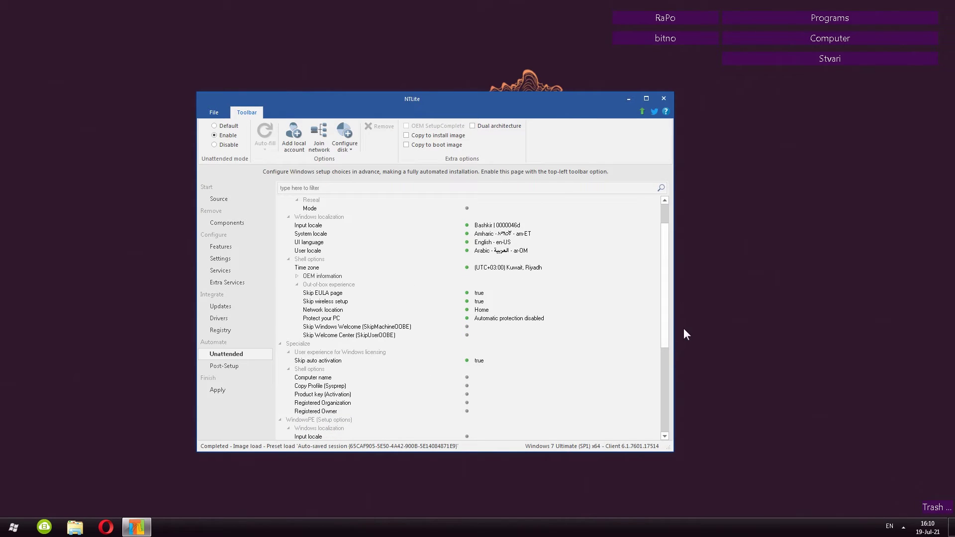
left_click_drag(666, 303, 667, 327)
left_click(308, 320)
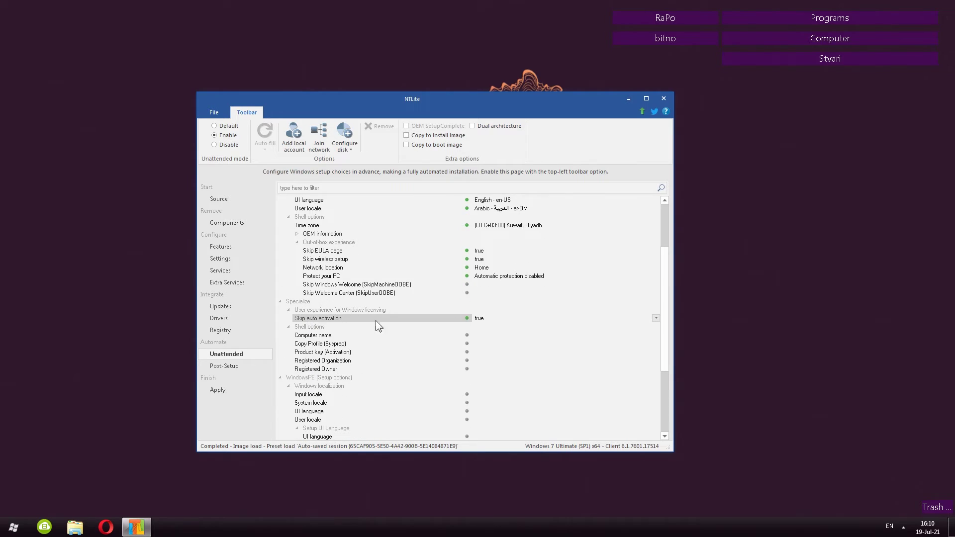
left_click(657, 318)
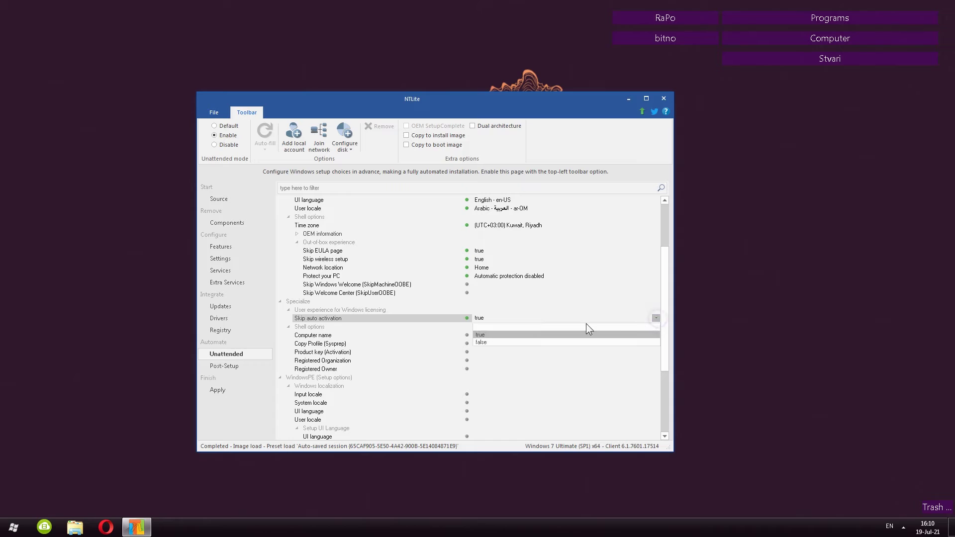
left_click(484, 334)
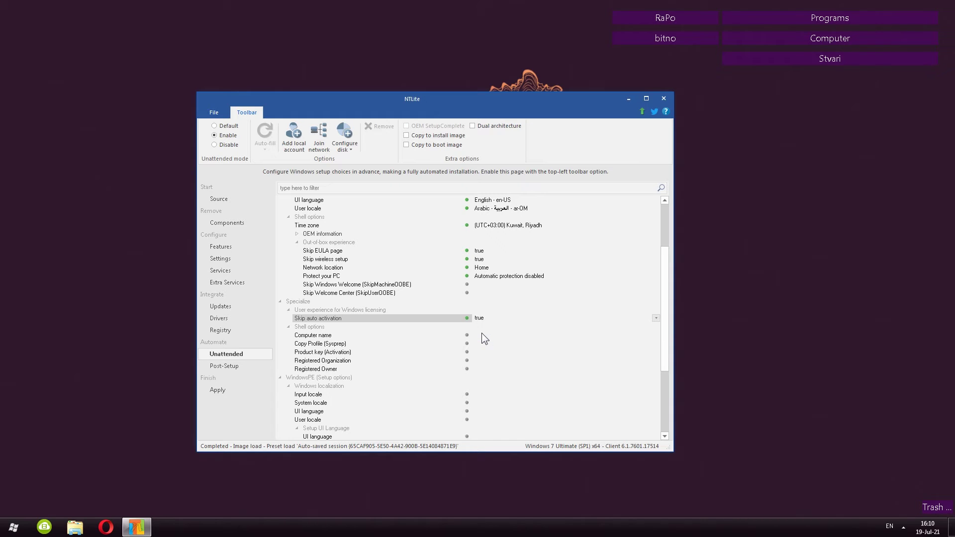
- Keep Protect your PC protection disabled and set the time zone to (UTC+06:00) Astana
left_click(328, 277)
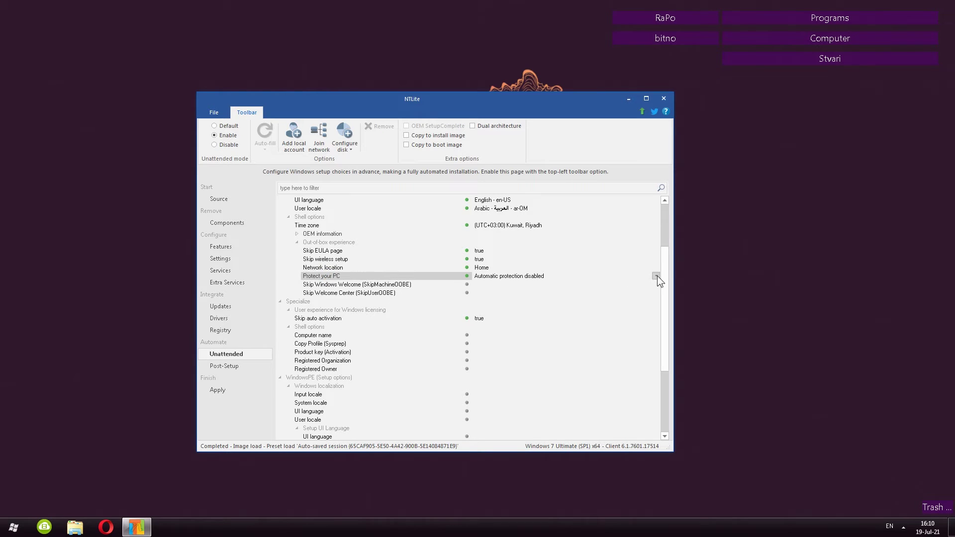
left_click(656, 276)
left_click(497, 308)
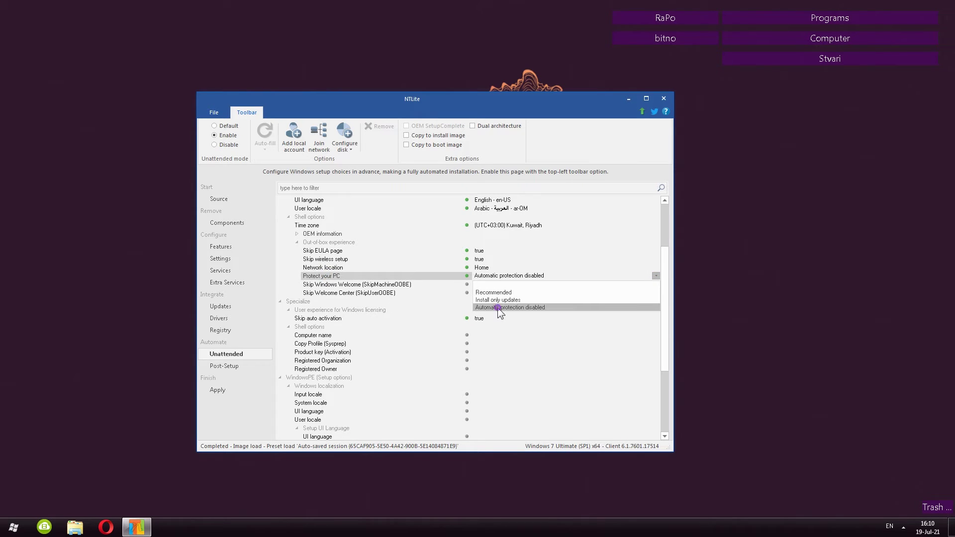
left_click(331, 251)
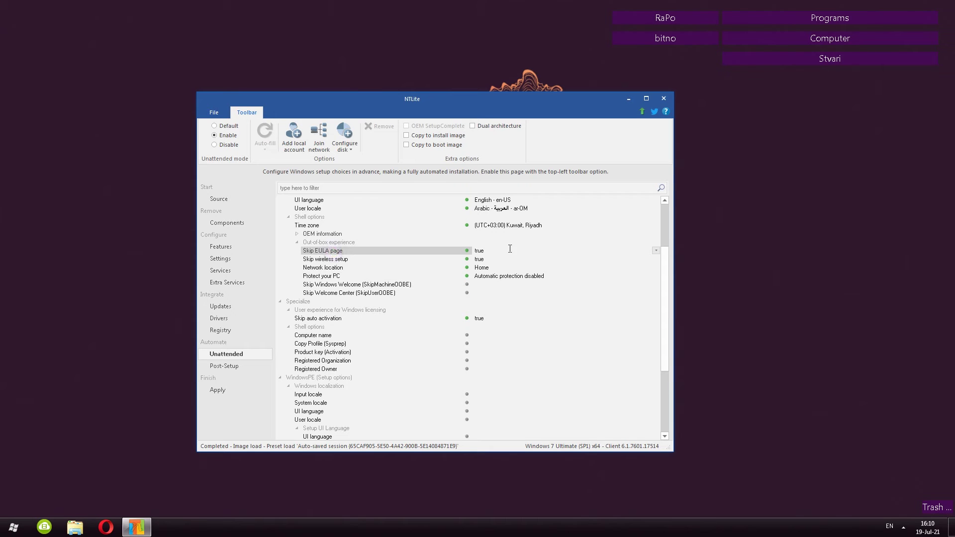
left_click(540, 225)
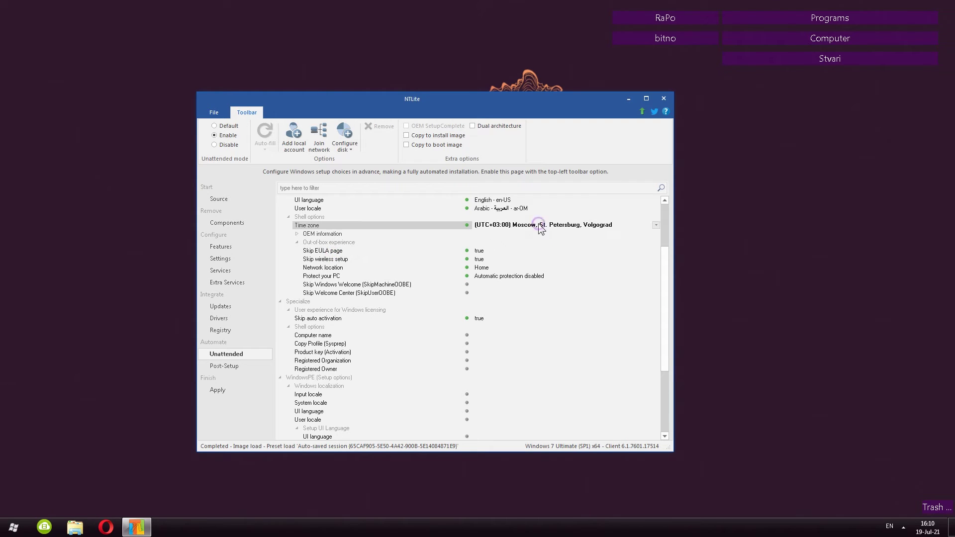
left_click(656, 226)
left_click(553, 347)
- Review the WindowsPE, Skip Welcome Center, Network location and Skip wireless setup settings, then open Post-Setup
left_click_drag(662, 315, 672, 386)
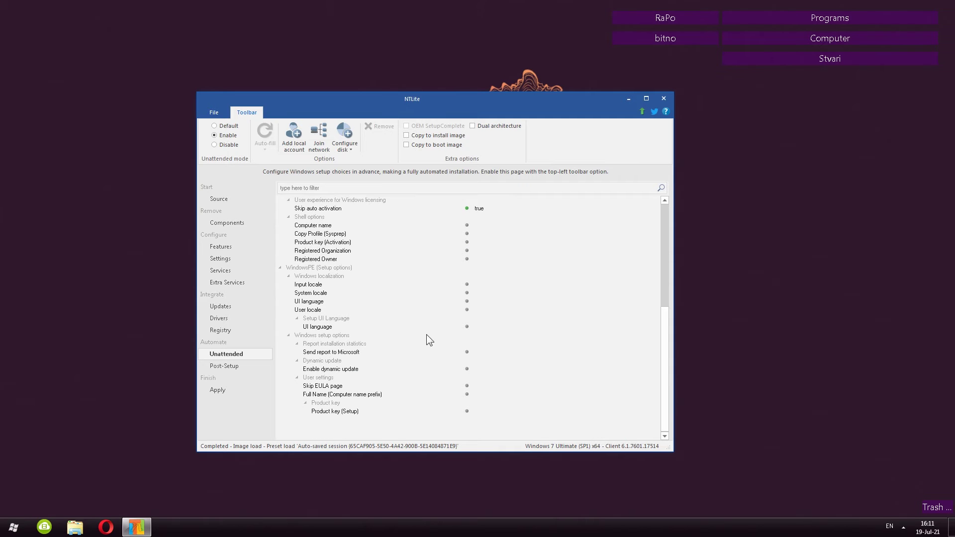
left_click(315, 269)
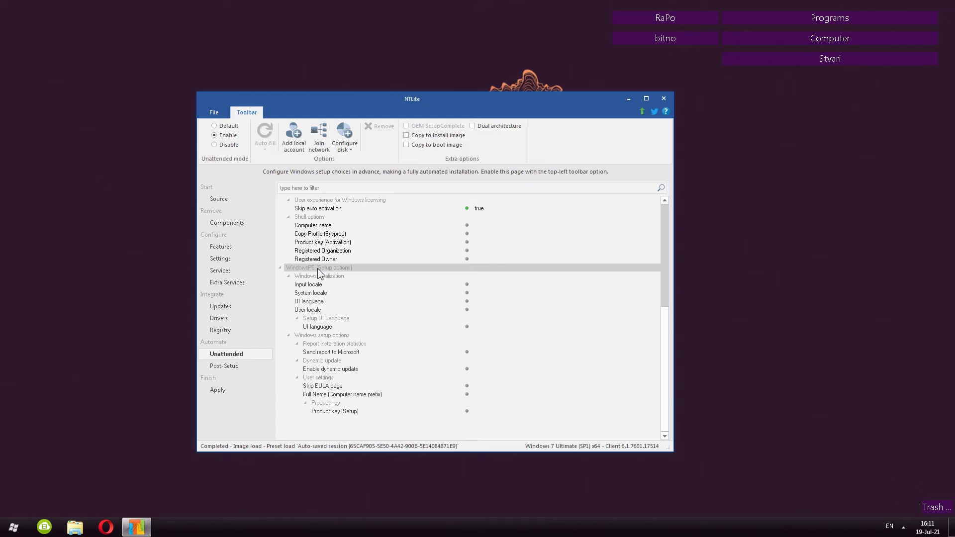
left_click(279, 269)
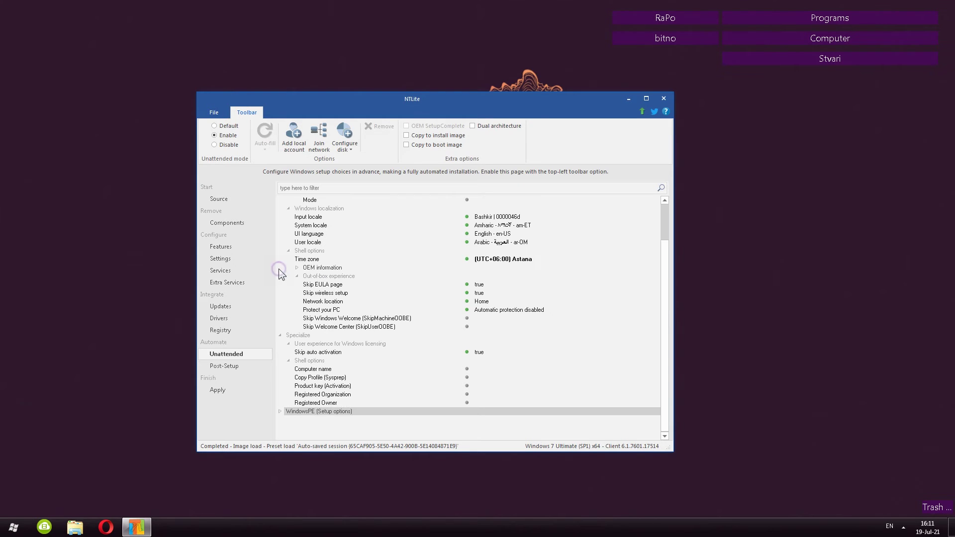
left_click_drag(665, 330, 668, 264)
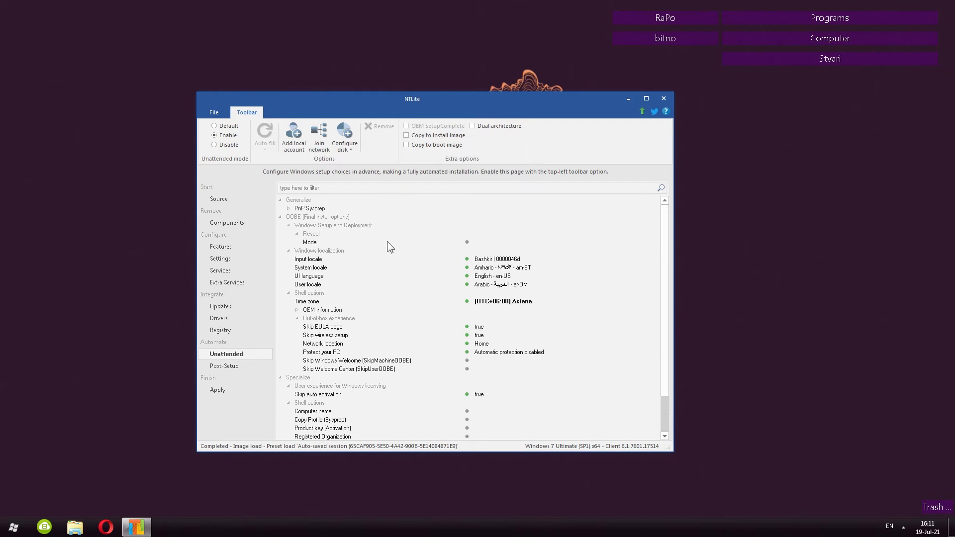
left_click(326, 368)
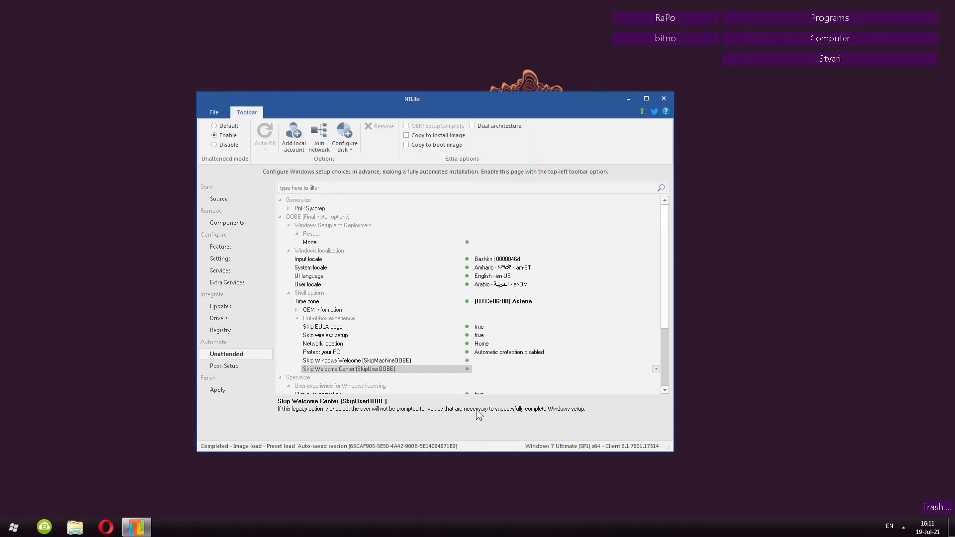
left_click(324, 343)
left_click(326, 335)
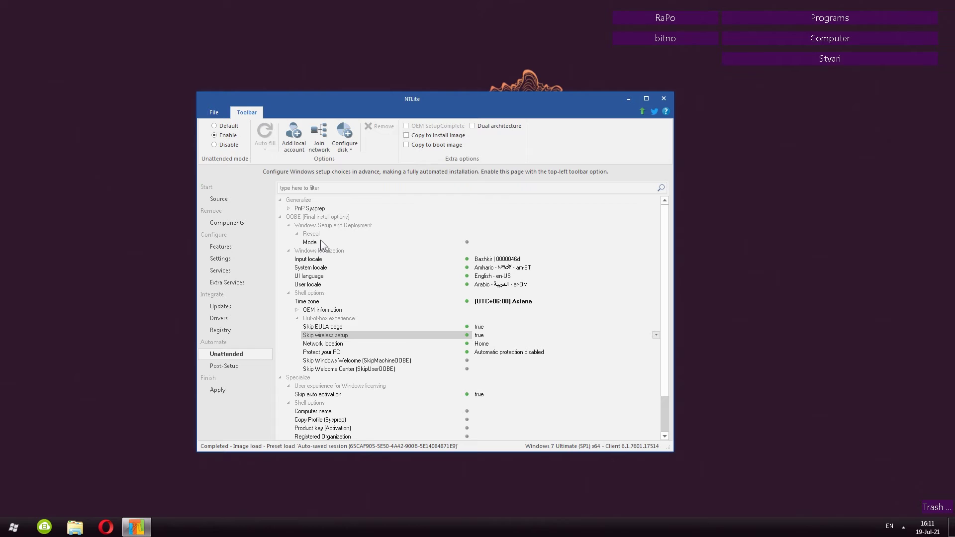
left_click(243, 367)
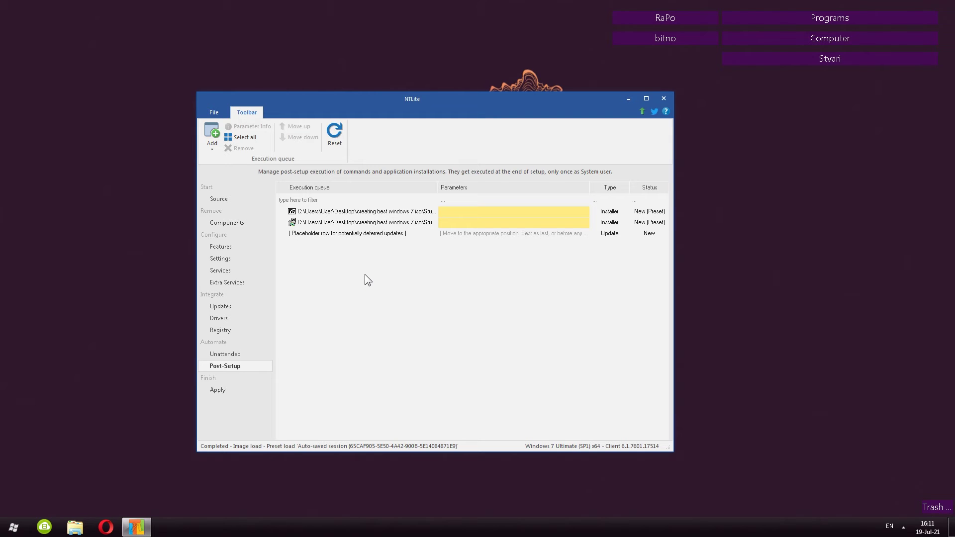
- Add IRFAN view458_x64_setup.exe from the desktop folder as a third post-setup installer
left_click(210, 151)
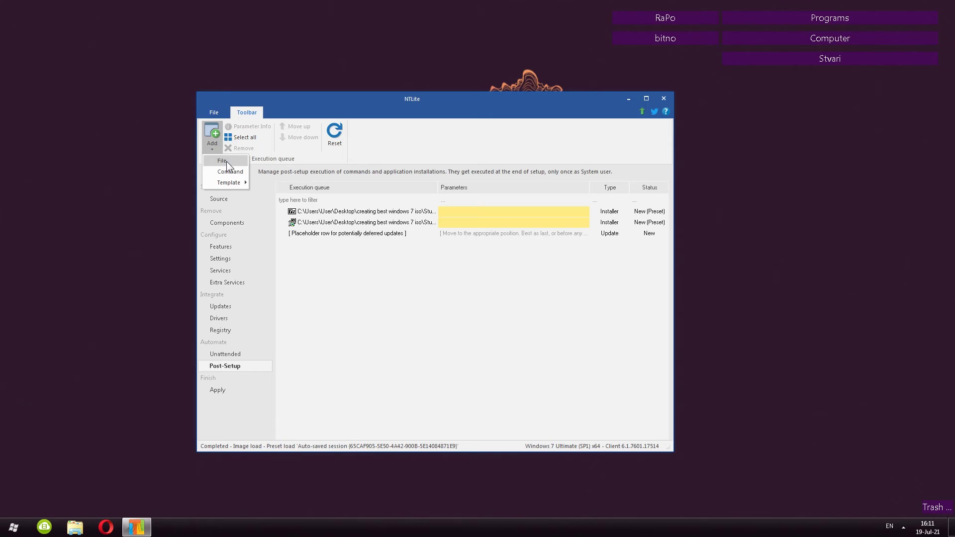
left_click(226, 161)
mouse_move(501, 292)
left_mouse_down()
mouse_move(503, 407)
mouse_move(504, 279)
left_mouse_up()
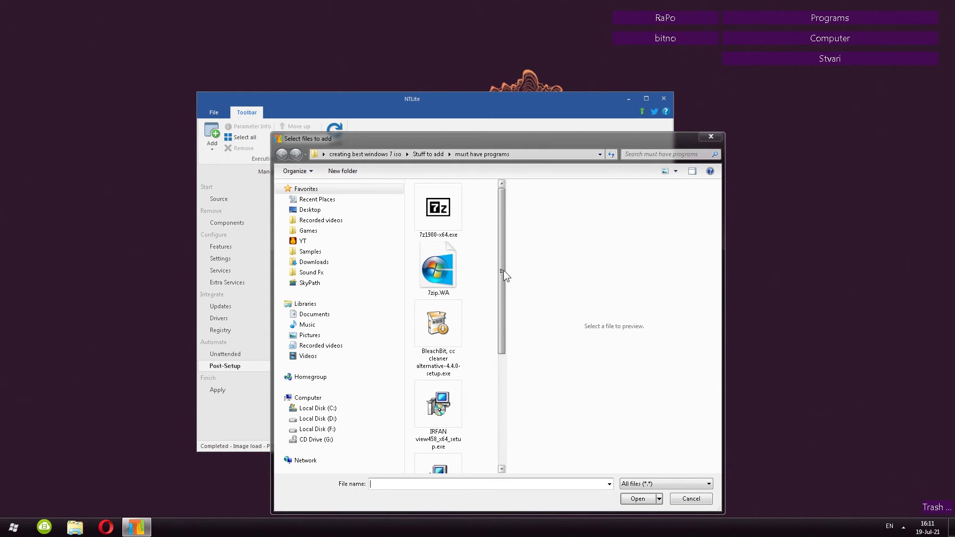
left_click(445, 407)
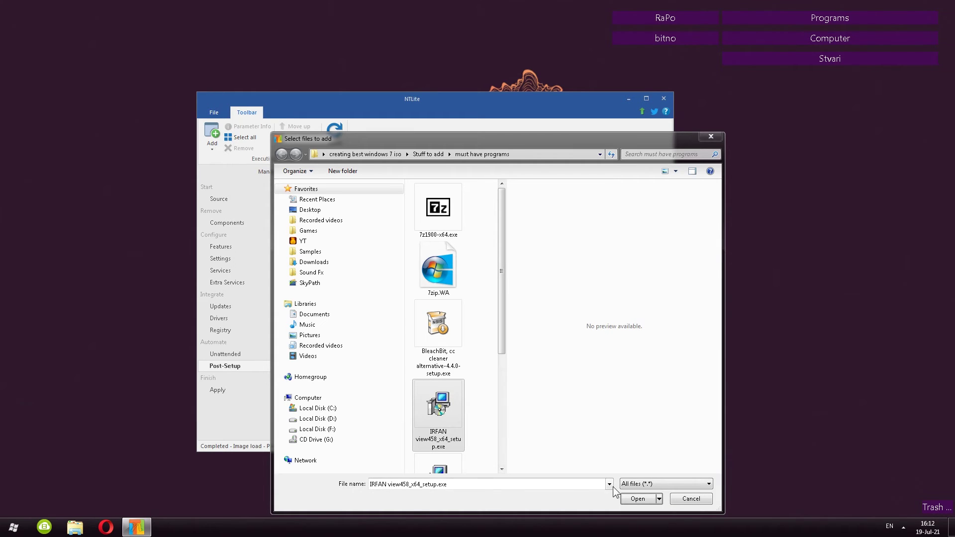
left_click(628, 498)
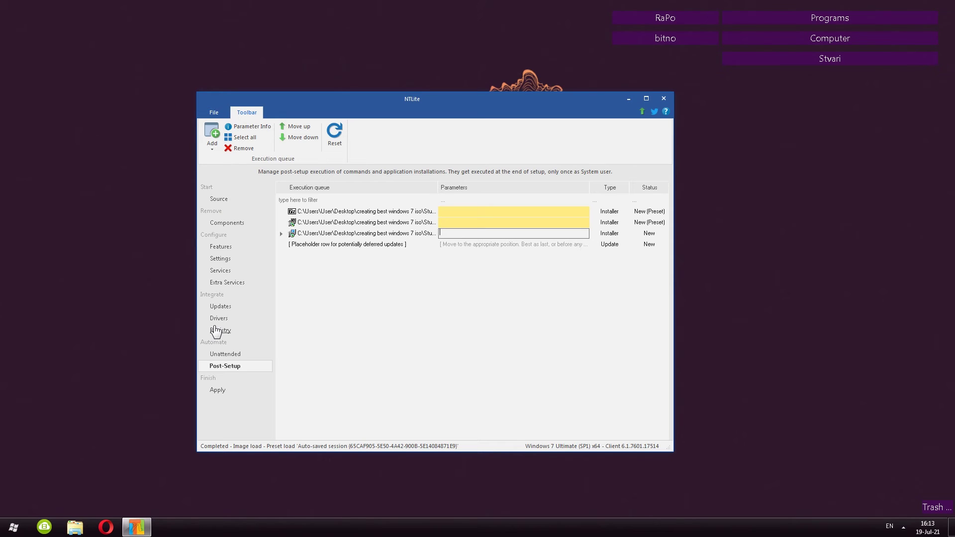
- Look over the Features, Components and Post-Setup pages, then show the Apply tasks overview
left_click(220, 246)
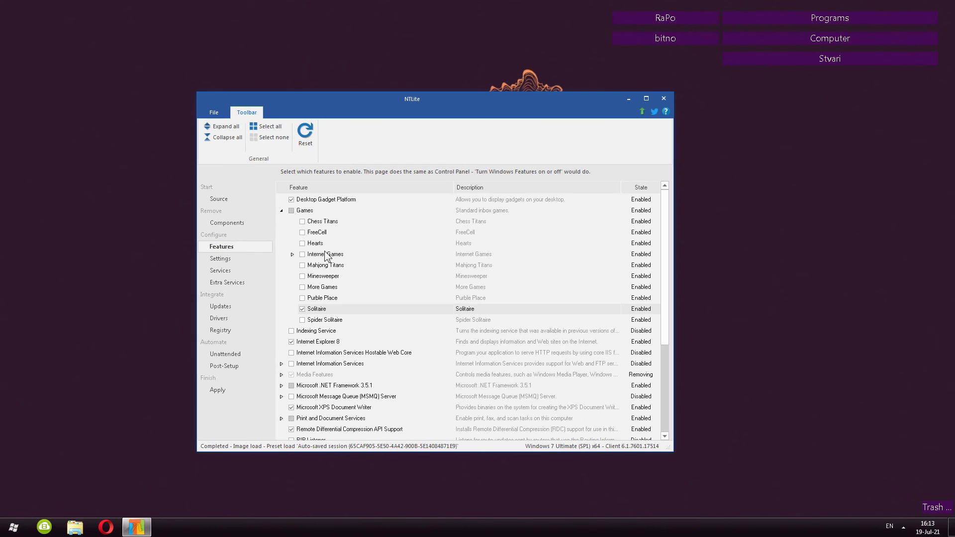
left_click(228, 223)
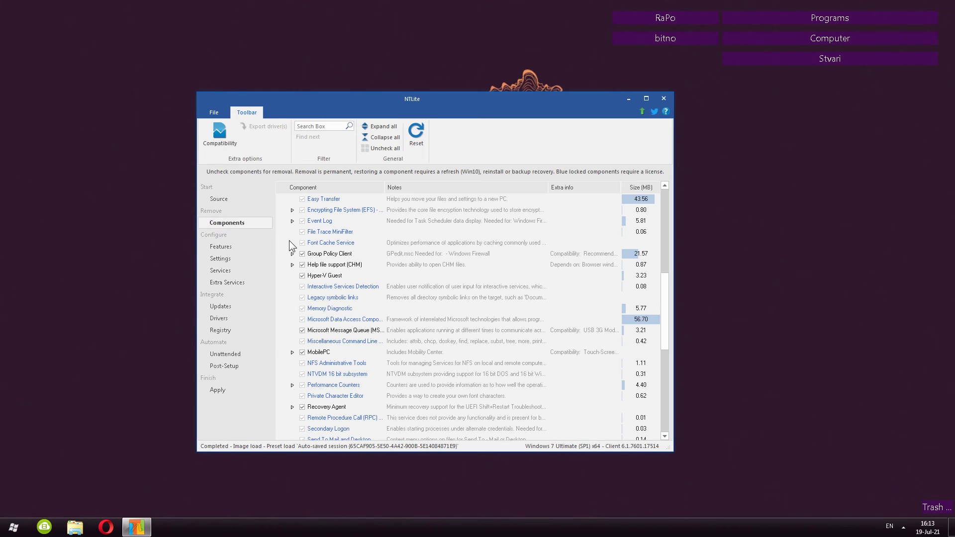
left_click(227, 369)
left_click(219, 389)
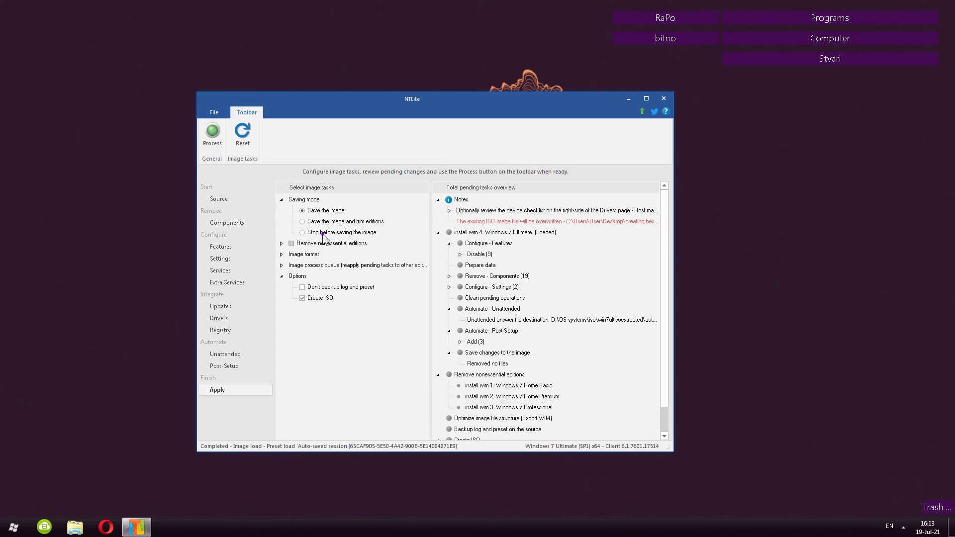
- Keep the Save the image mode and expand the Remove nonessential editions list
left_click(304, 232)
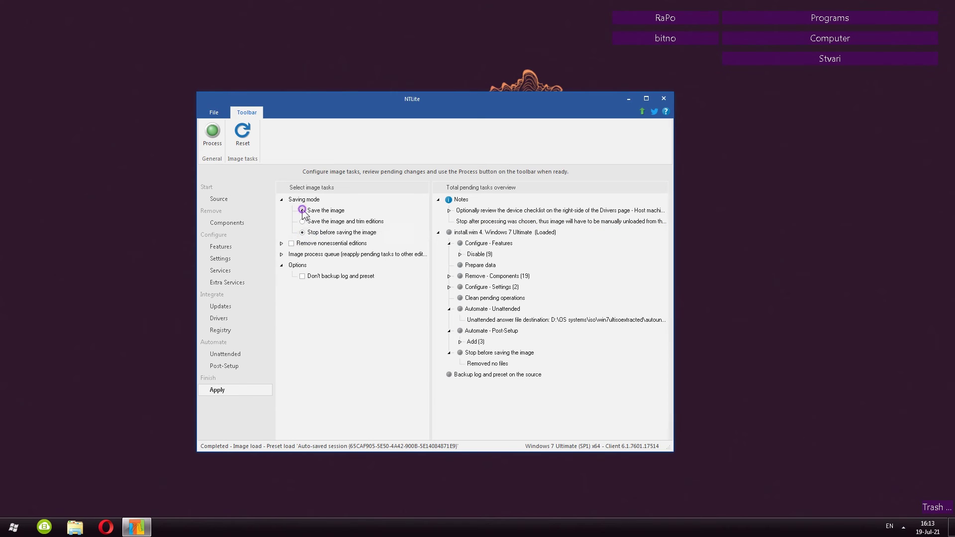
left_click(302, 210)
left_click(281, 243)
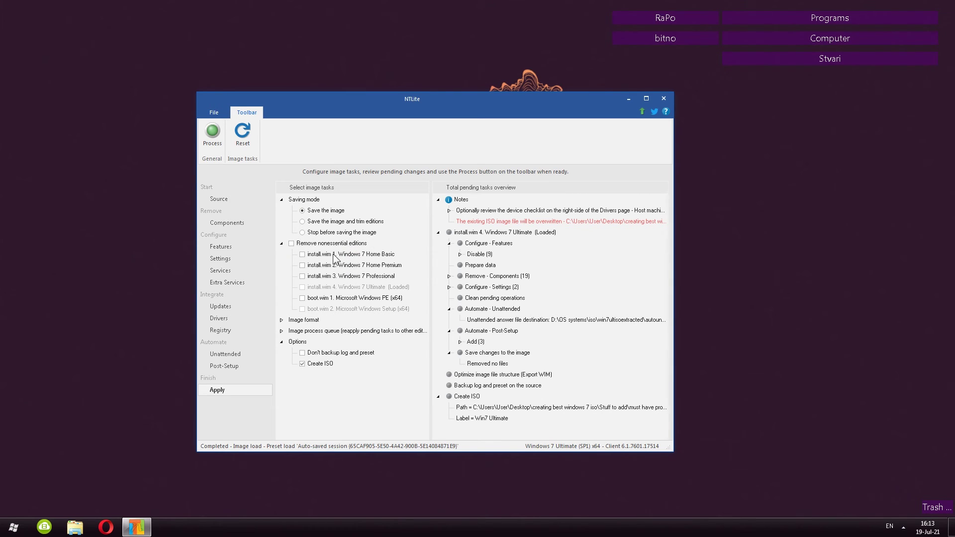
- Mark Windows 7 Home Basic, Home Premium and Professional for removal, then choose Create ISO
left_click(302, 255)
left_click(302, 265)
left_click(302, 276)
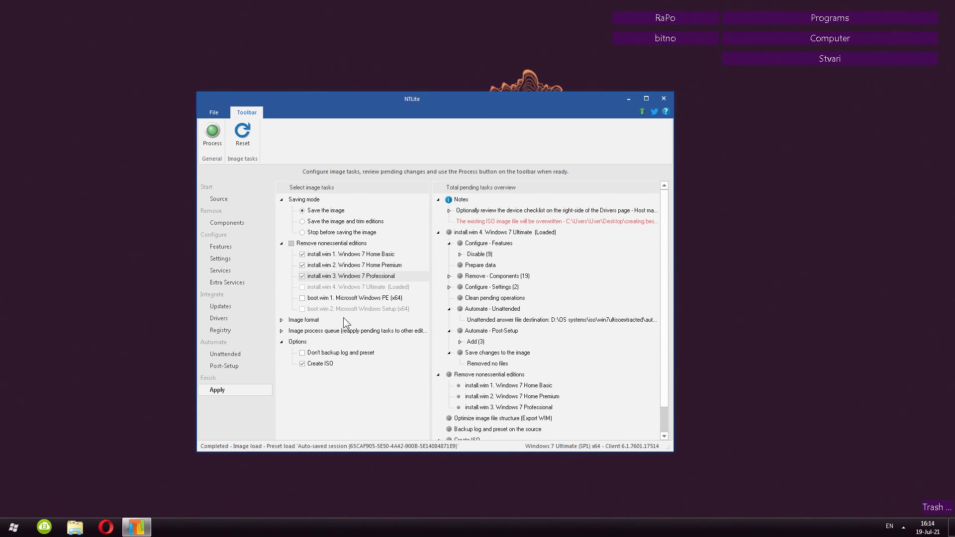
left_click(282, 320)
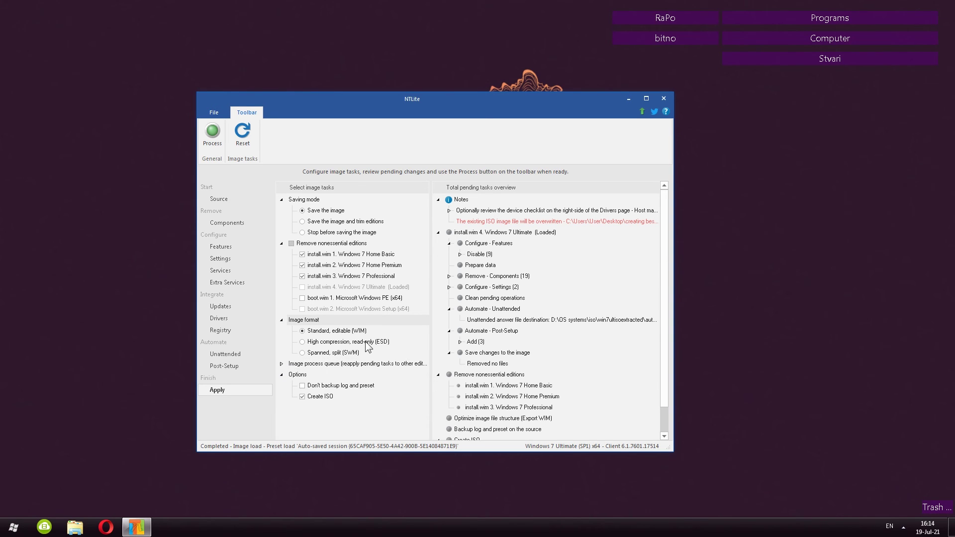
left_click(302, 397)
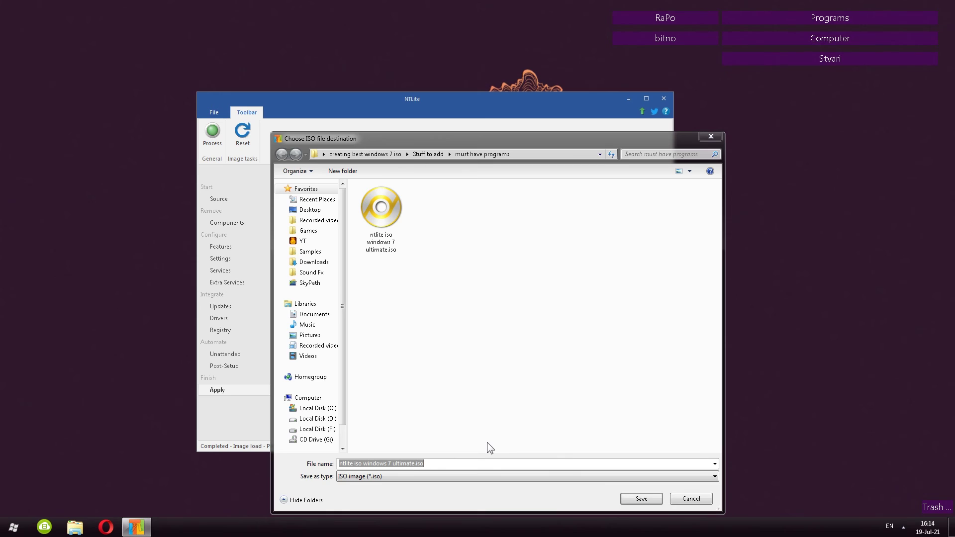
- Save the ISO as custom windows 7.iso in the must have programs folder
type("custom windows 87")
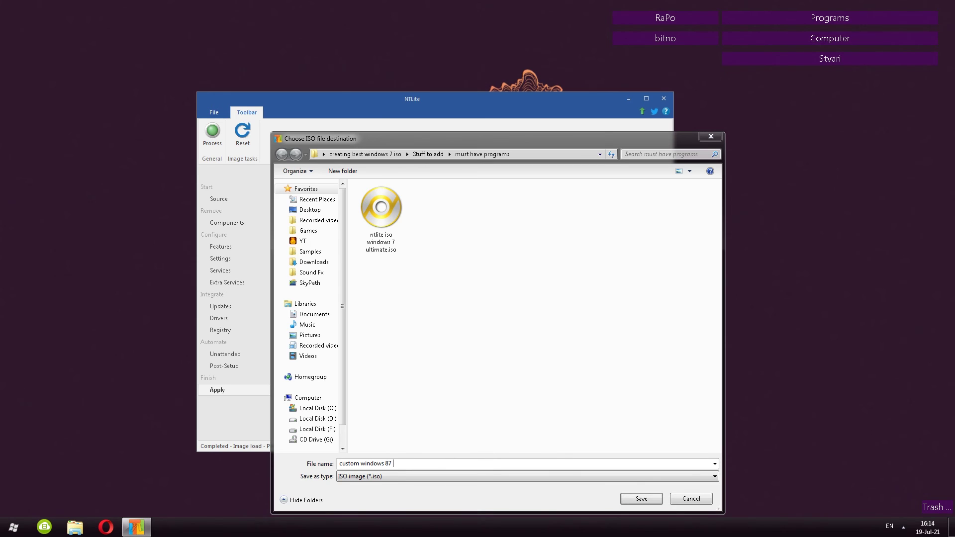
key("BackSpace")
key("BackSpace")
type("7")
left_click(641, 498)
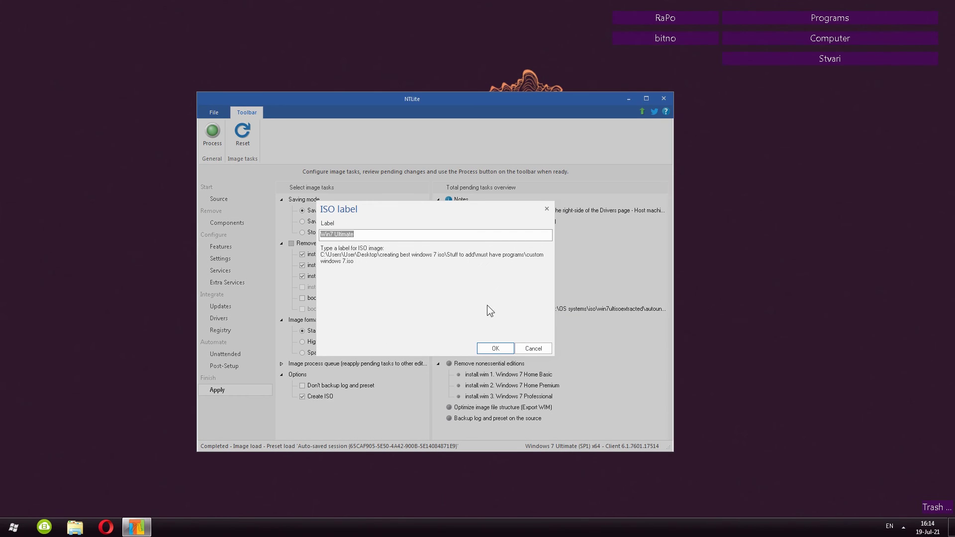
- Append 'test' to the ISO label so it reads Win7 Ultimate test
left_click(363, 235)
type("test")
left_click(493, 348)
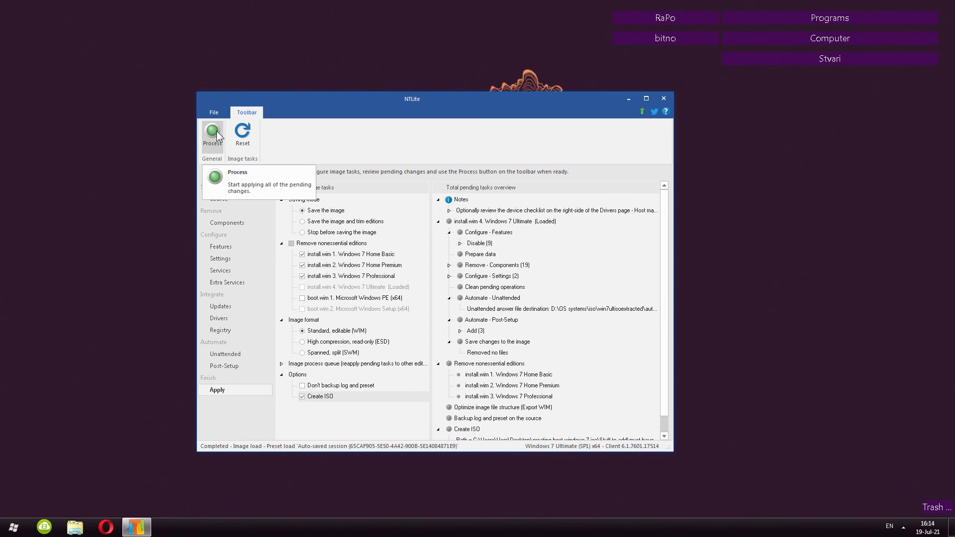
left_click(232, 200)
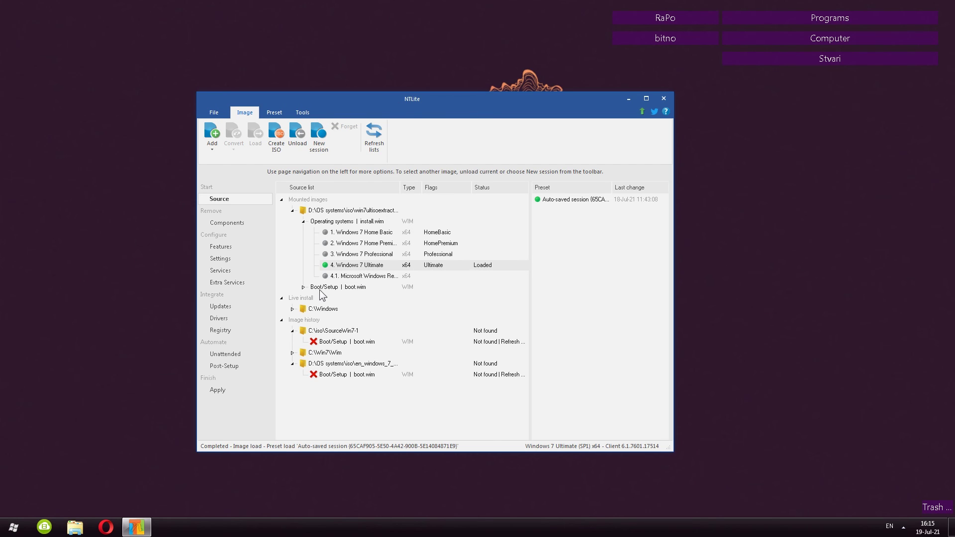
left_click(221, 387)
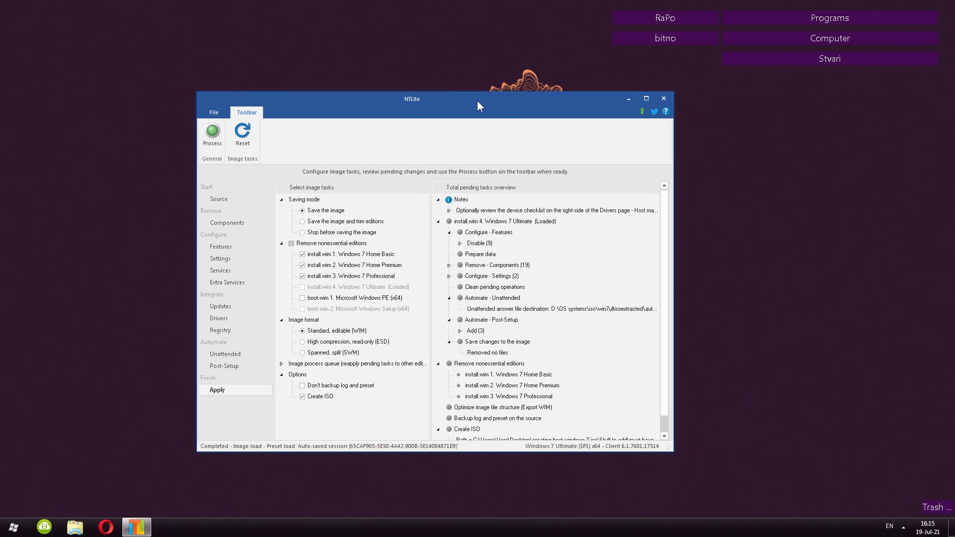
left_click_drag(414, 99, 423, 103)
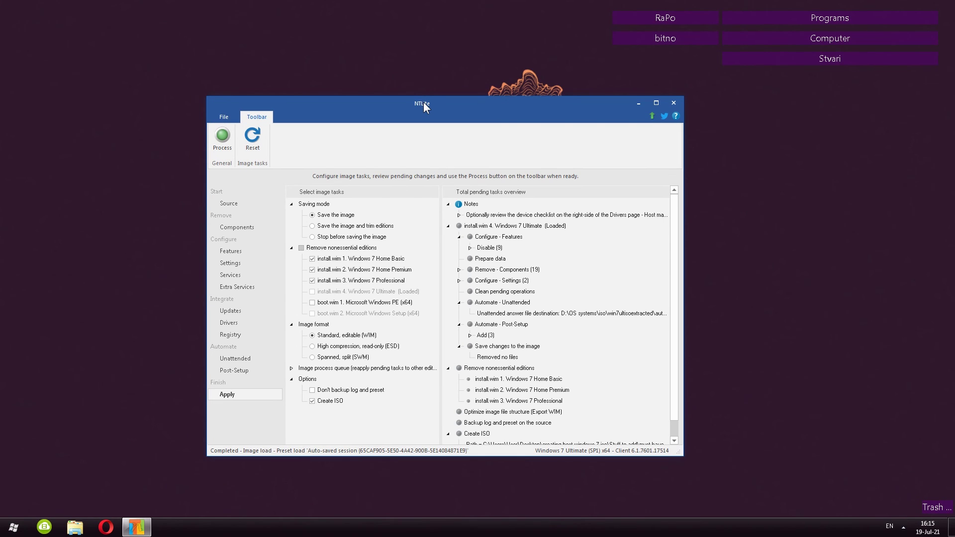
left_click(243, 251)
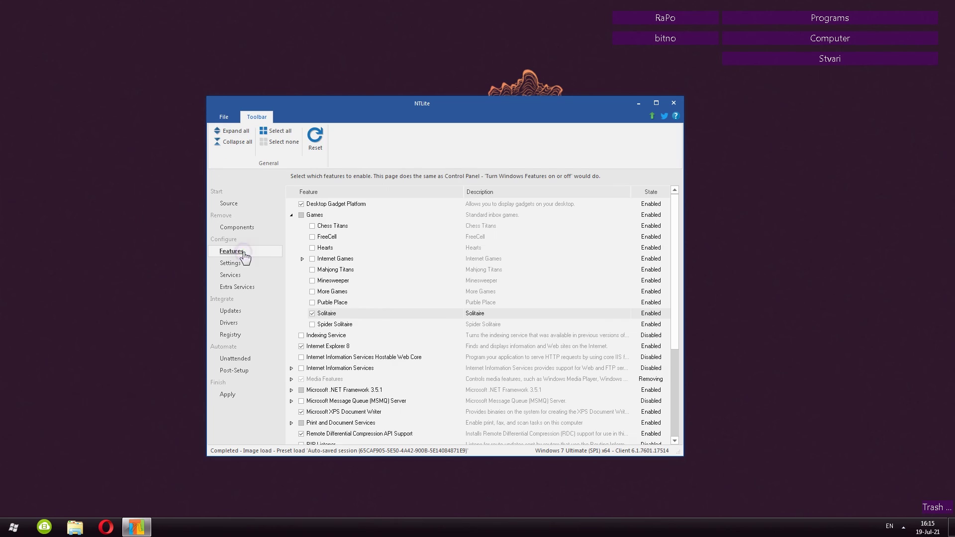
left_click(236, 227)
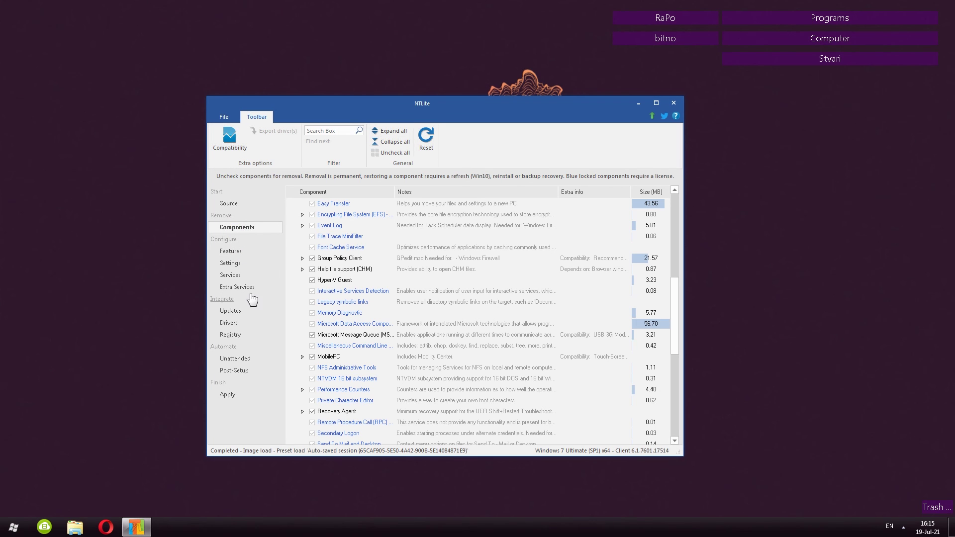
left_click(239, 263)
left_click(237, 275)
left_click(237, 287)
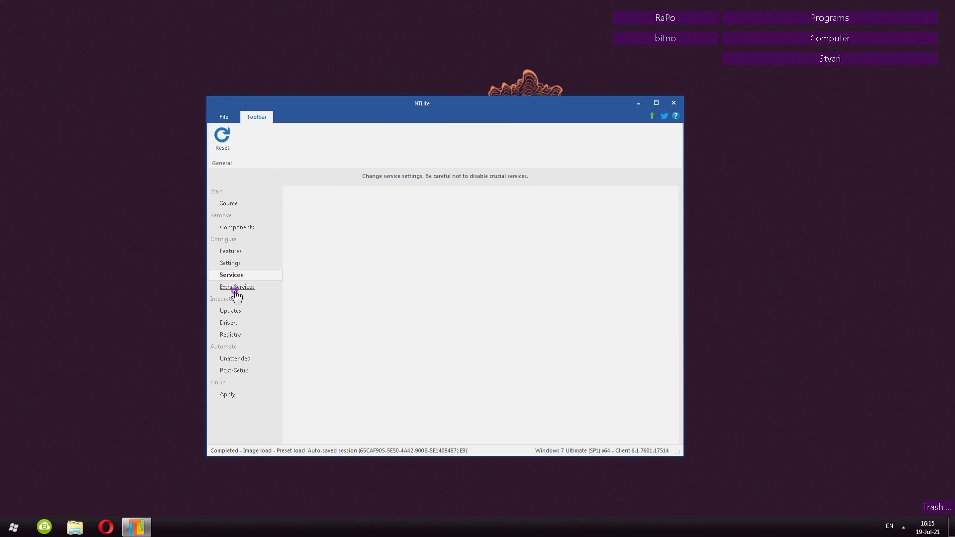
left_click(231, 311)
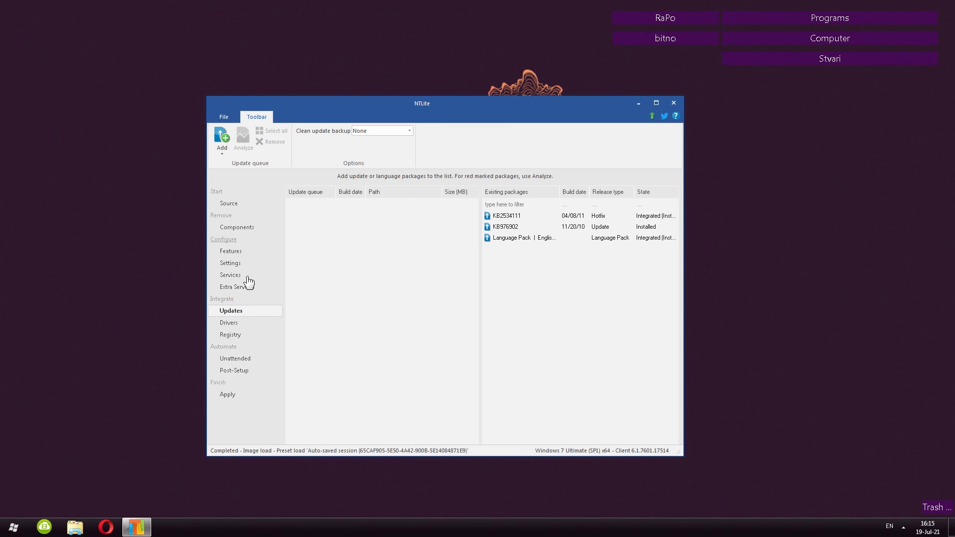
left_click(236, 323)
left_click(234, 335)
left_click(235, 359)
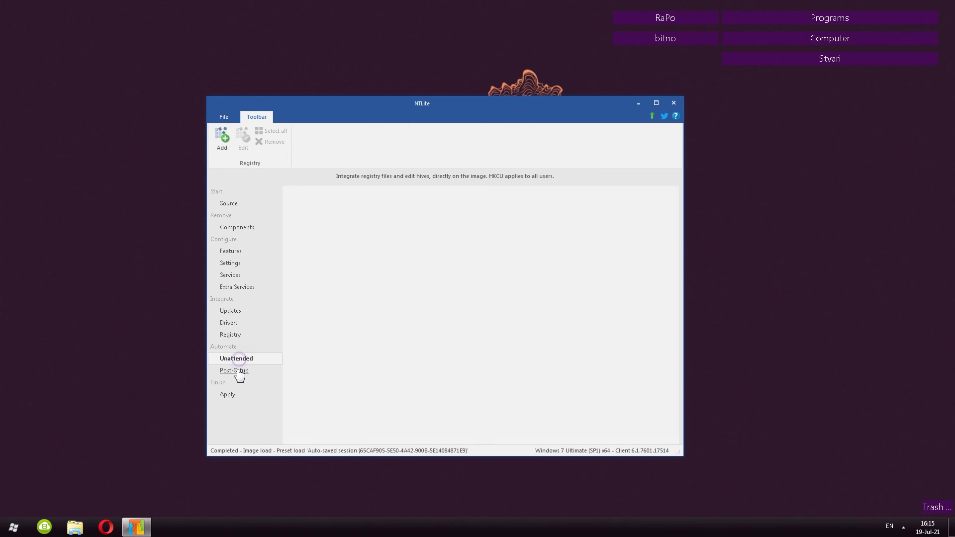
left_click(231, 395)
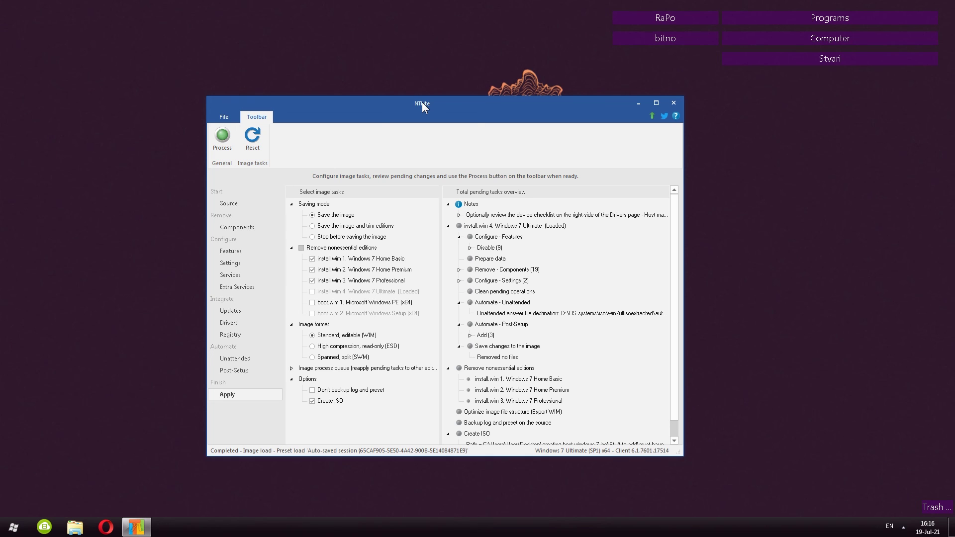
- Unload the Windows 7 Ultimate image from the Source page without saving, then minimize NTLite
left_click(229, 203)
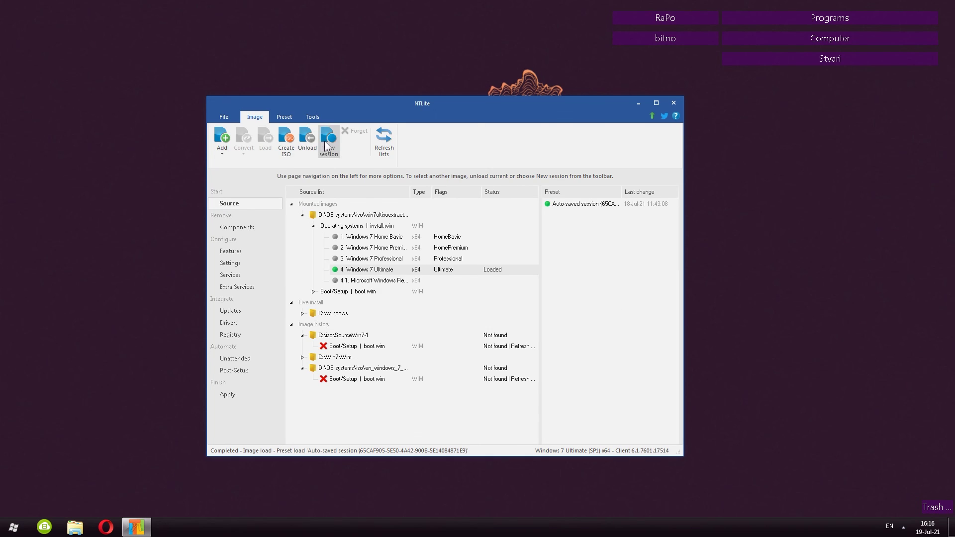
left_click(307, 139)
left_click(475, 312)
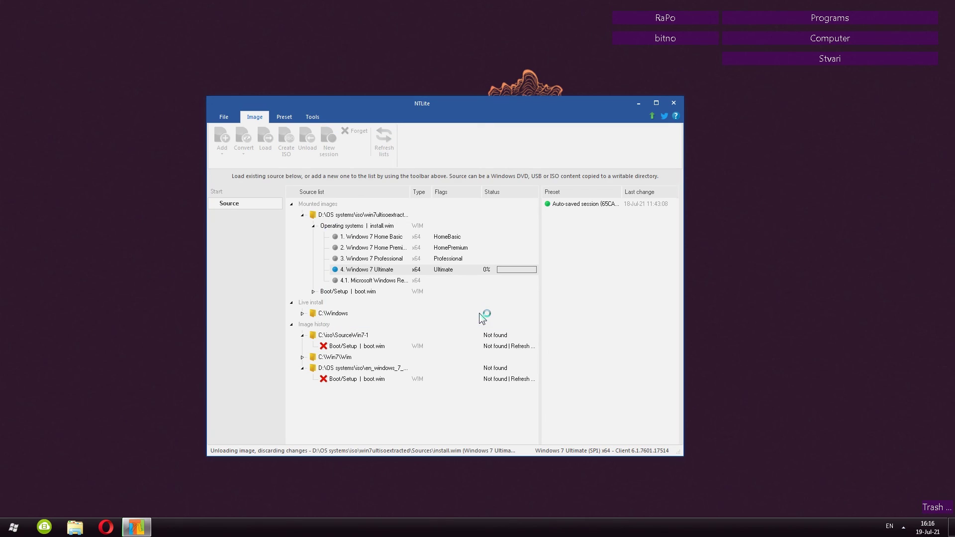
left_click(638, 102)
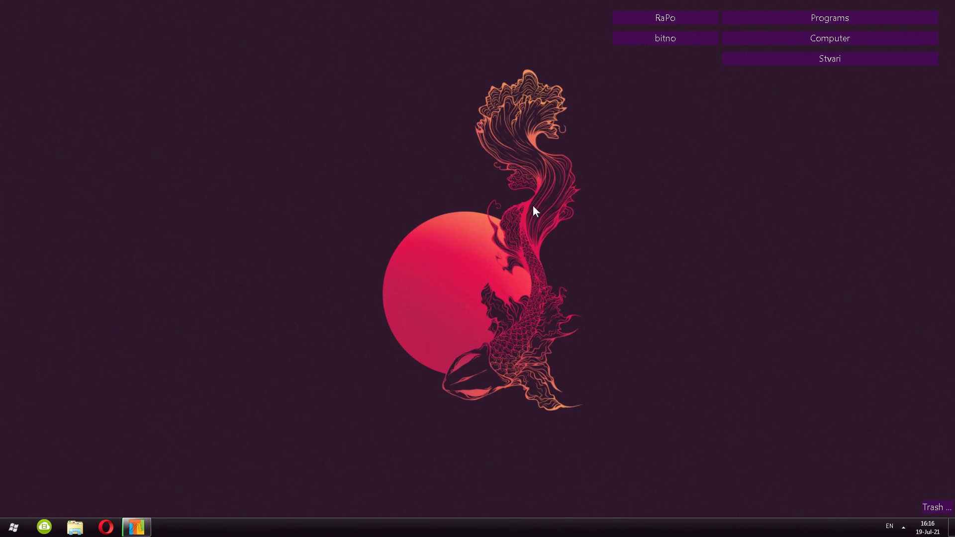